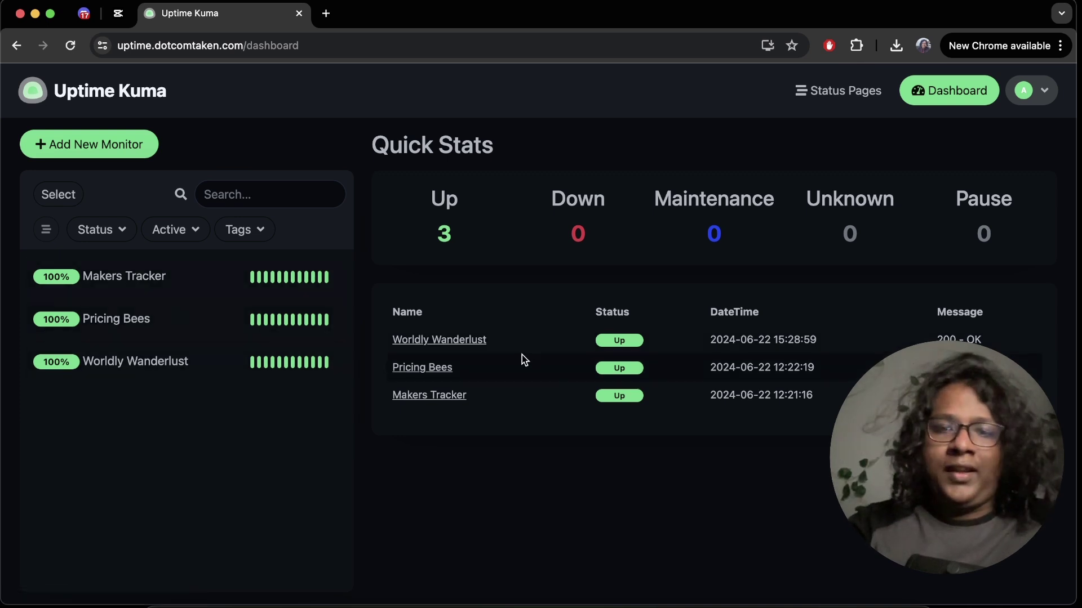
# Open the Makers Tracker monitor and review its heartbeat bar, 100% 24-hour uptime and response chart.
pyautogui.doubleClick(444, 233)
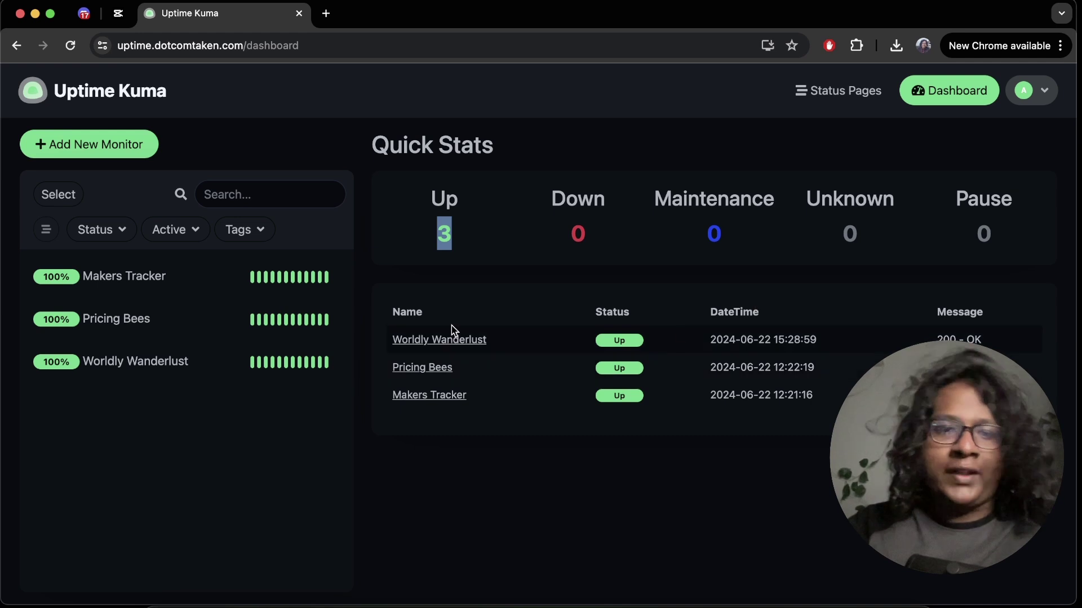
pyautogui.click(121, 281)
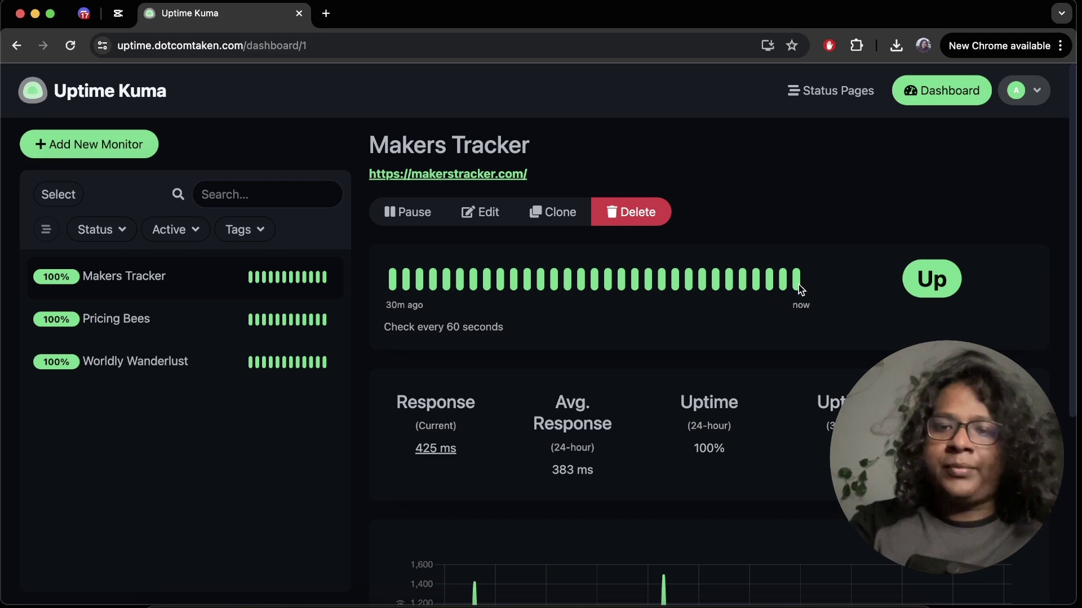
pyautogui.moveTo(798, 285)
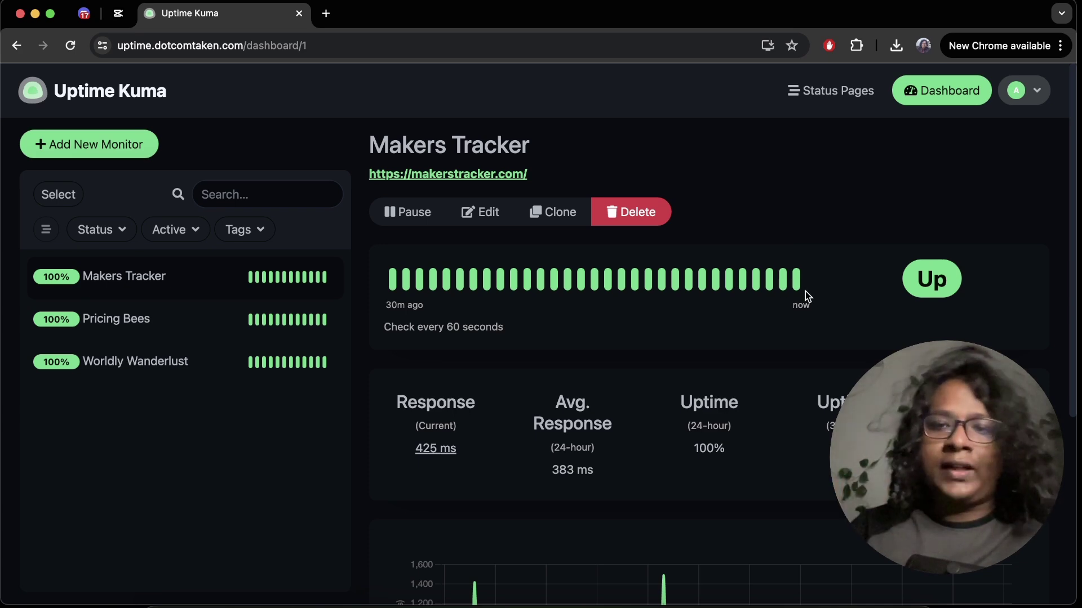
pyautogui.scroll(-1, 423, 464)
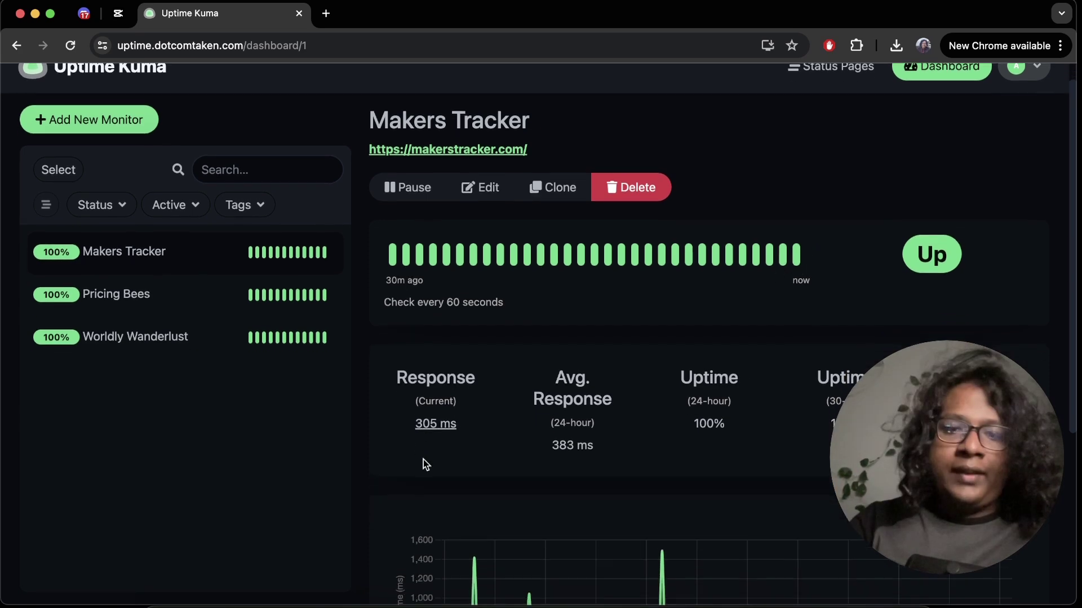
pyautogui.scroll(-2, 510, 403)
pyautogui.scroll(-3, 510, 404)
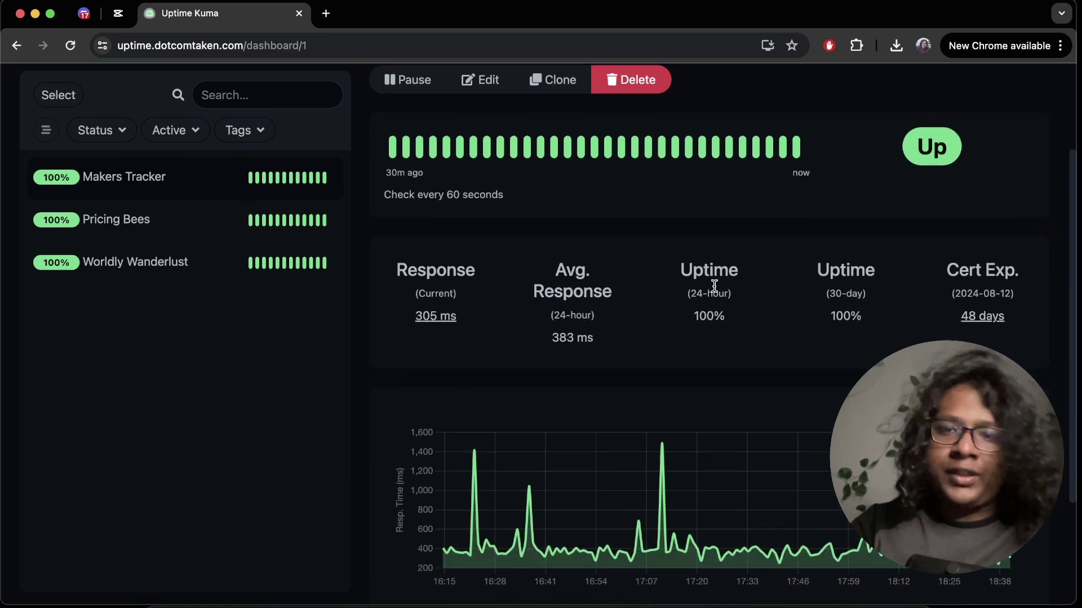
pyautogui.moveTo(679, 270); pyautogui.dragTo(741, 273)
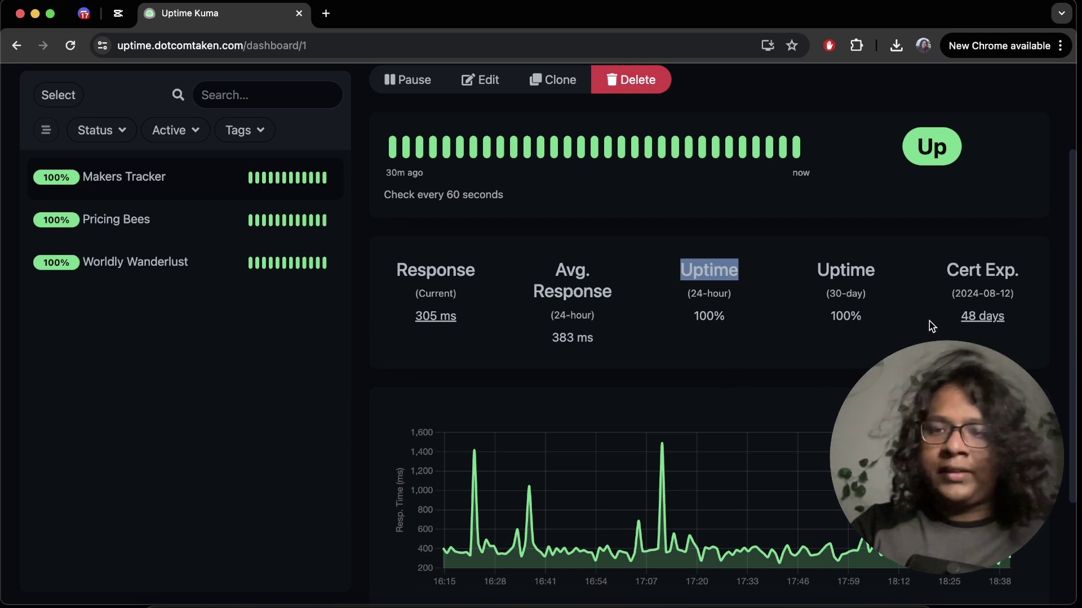
pyautogui.scroll(-2, 929, 321)
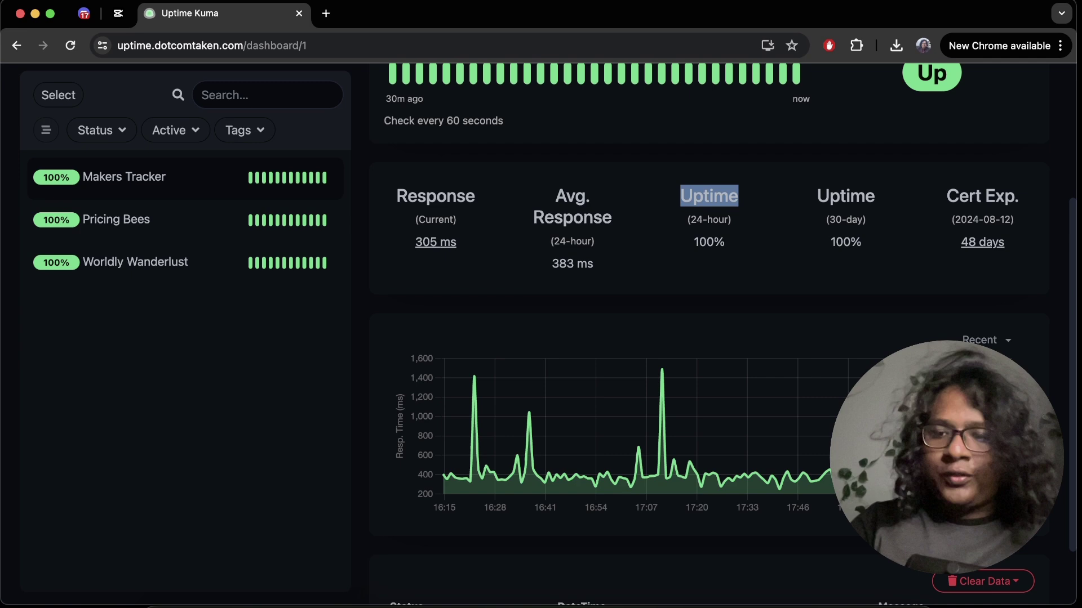
pyautogui.scroll(-3, 725, 476)
pyautogui.scroll(5, 765, 455)
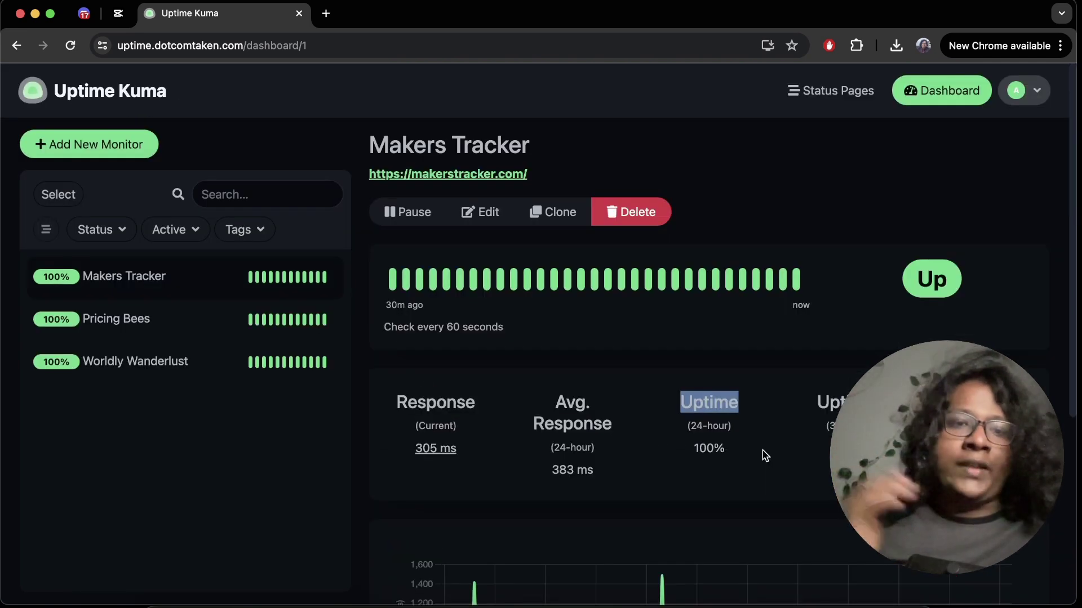
# In Telegram, open the Uptime bot chat with earlier Makers Tracker Up and Down alerts.
pyautogui.click(751, 602)
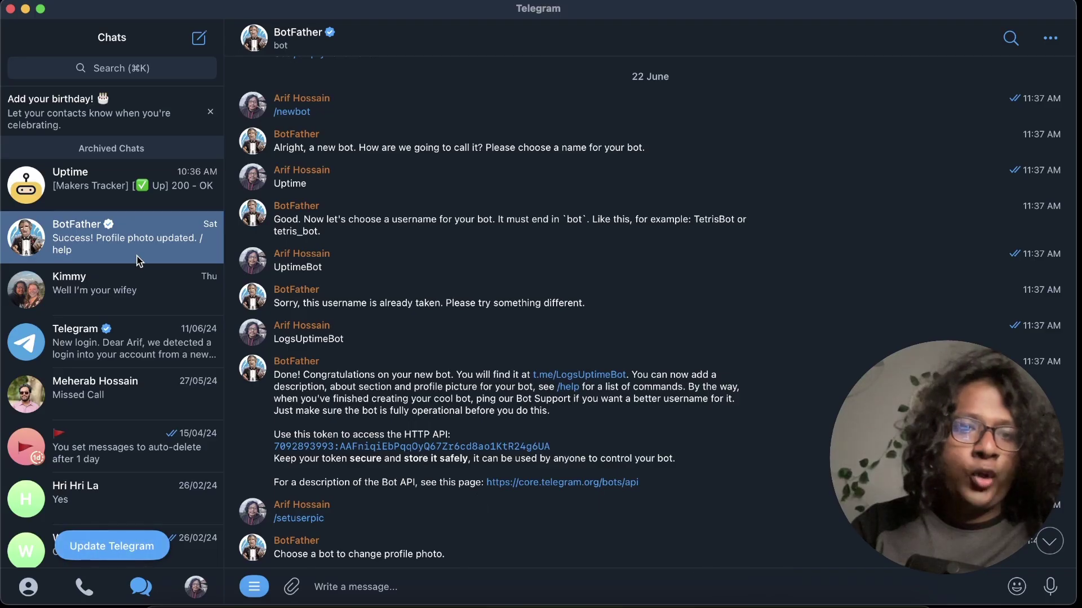
pyautogui.click(130, 191)
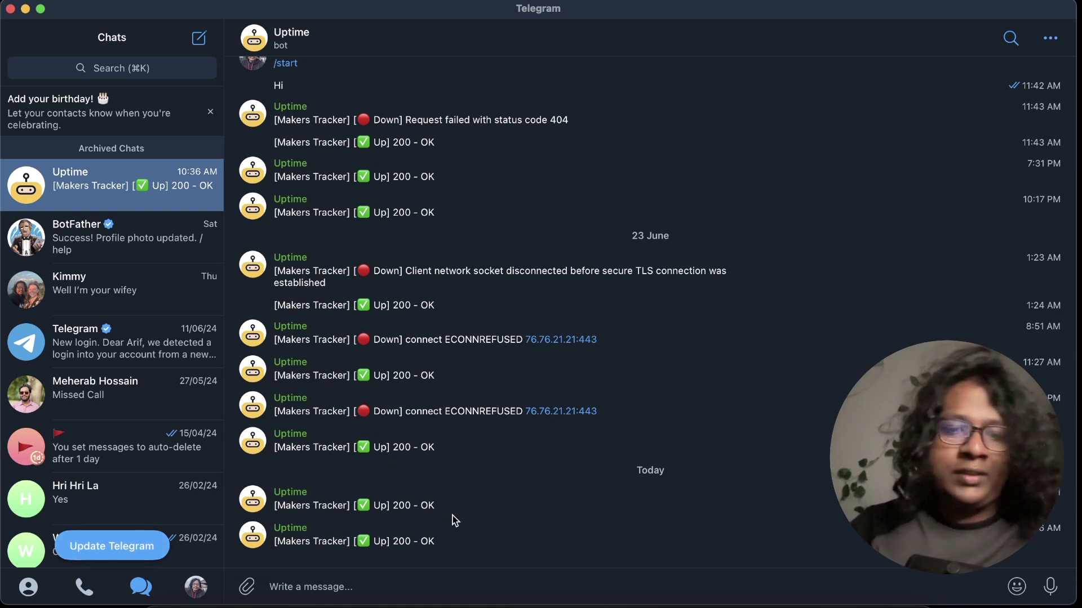
# Edit Makers Tracker's URL to the misspelt makerstrackeer.com and save it.
pyautogui.click(271, 604)
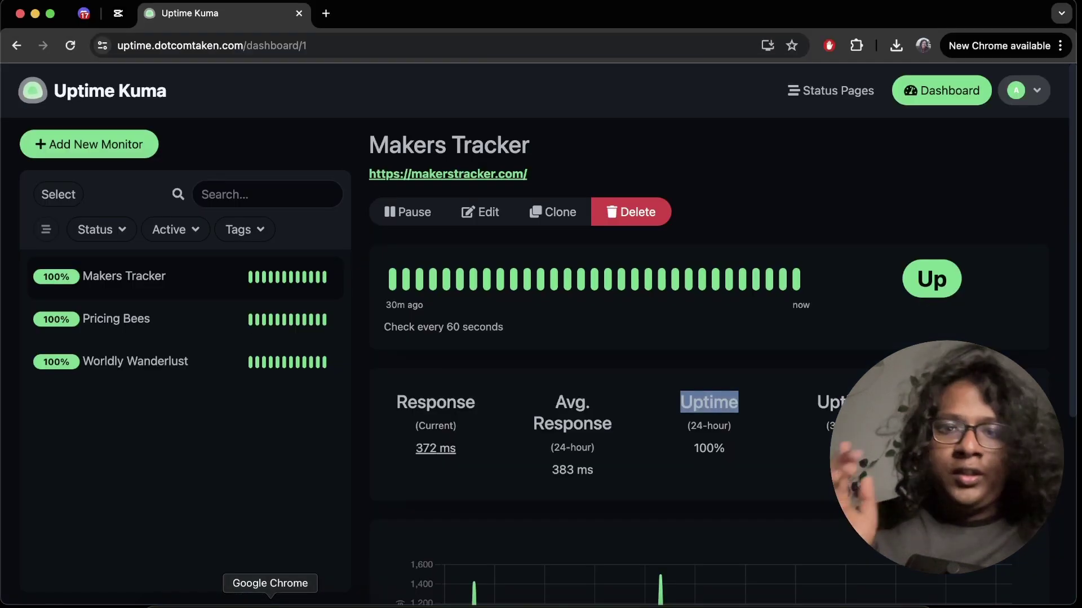
pyautogui.click(484, 217)
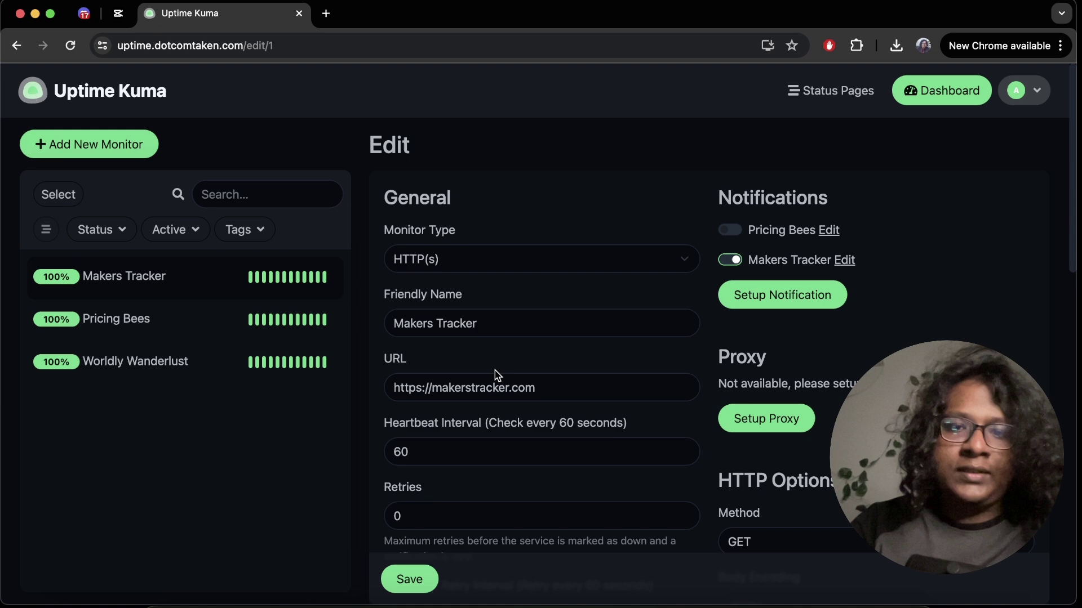
pyautogui.scroll(-2, 495, 371)
pyautogui.click(505, 323)
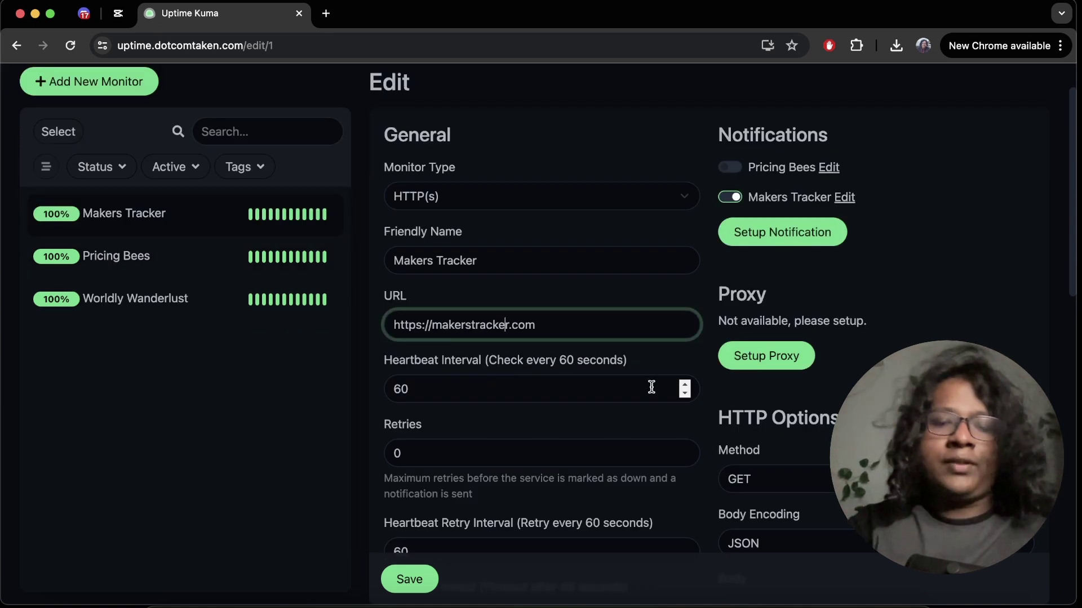
pyautogui.write('e')
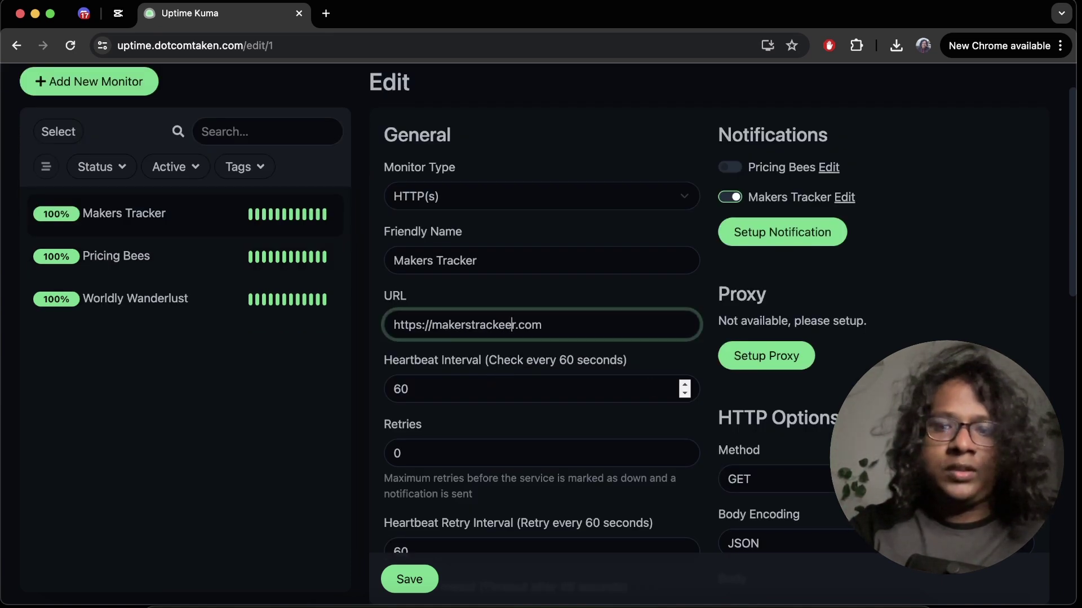
pyautogui.click(413, 579)
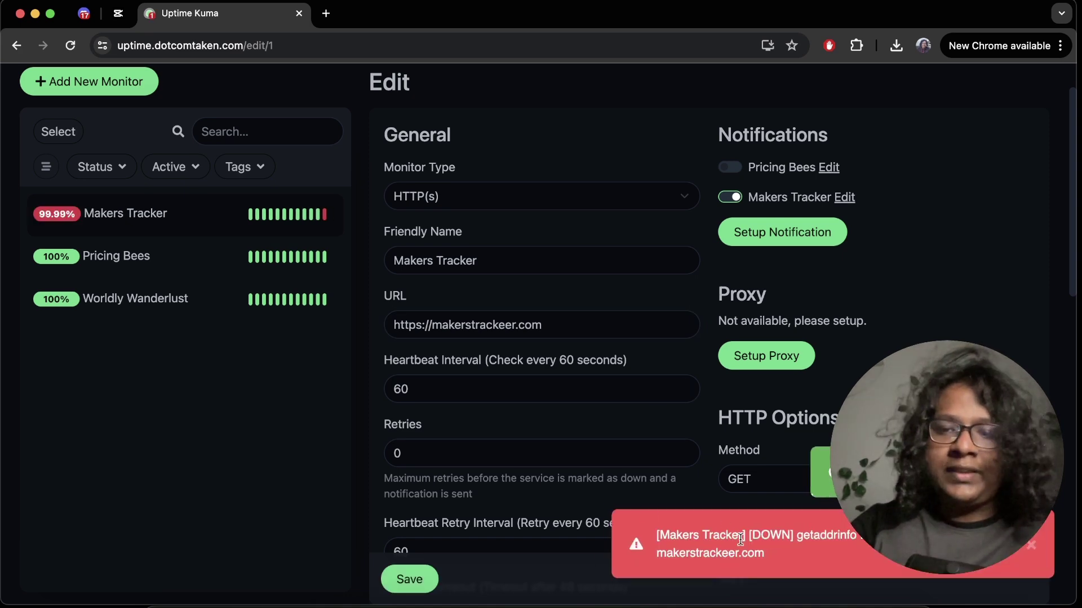
# Return to the Makers Tracker monitor page, then check Telegram for the Down alert.
pyautogui.scroll(2, 278, 273)
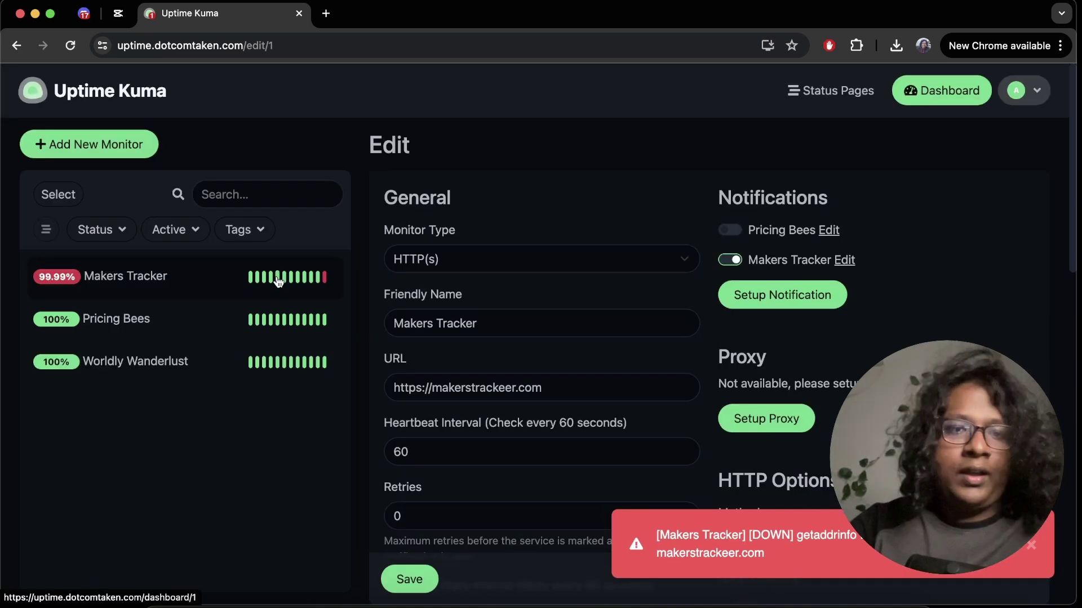
pyautogui.click(277, 275)
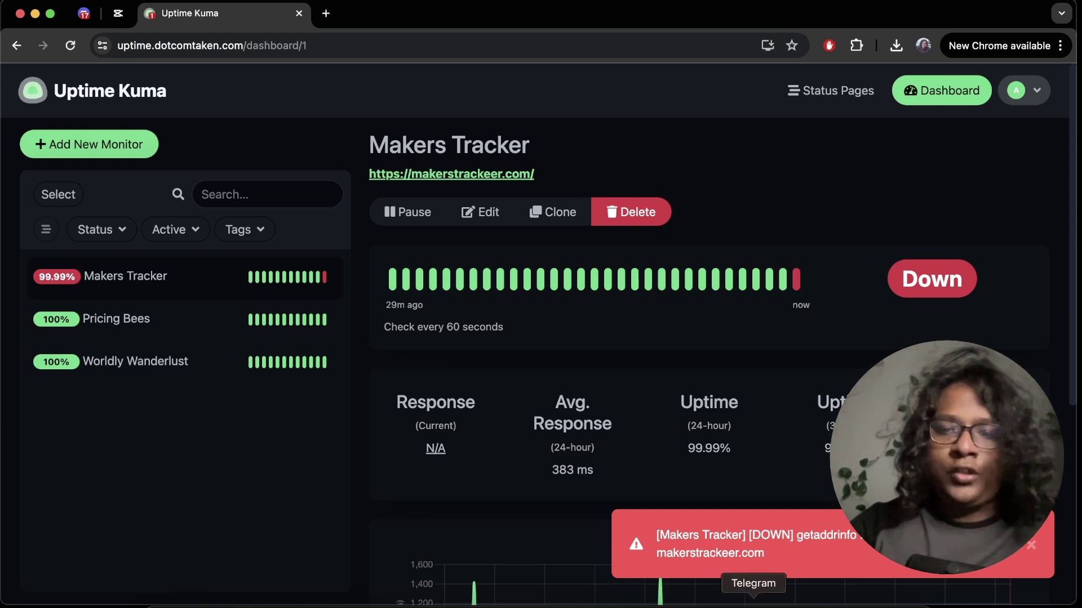
pyautogui.click(753, 602)
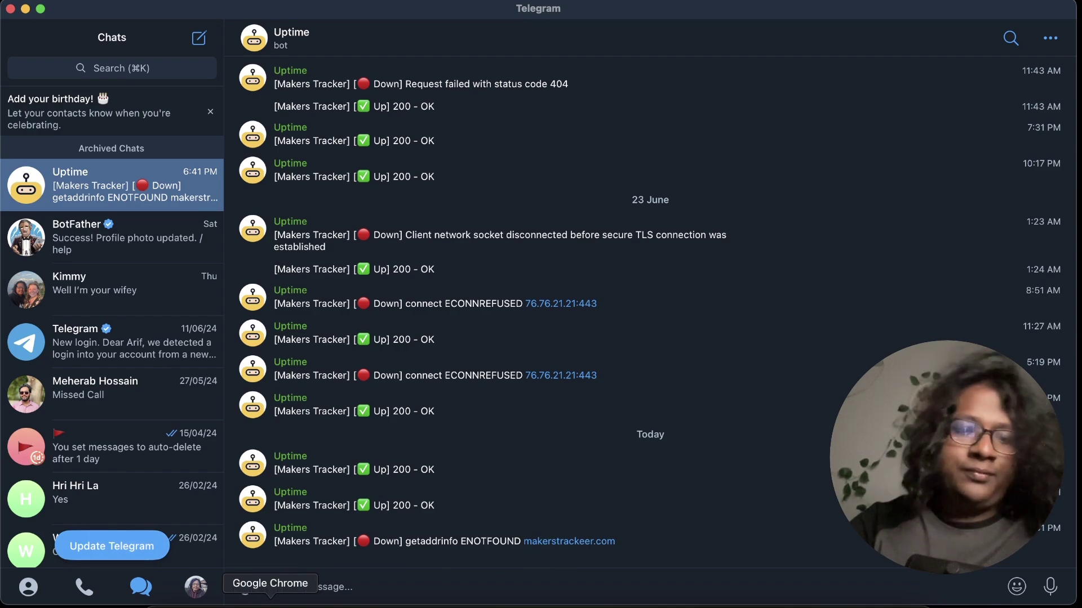
# Remove the extra 'e' to restore makerstracker.com, save, and return to the monitor page.
pyautogui.click(271, 602)
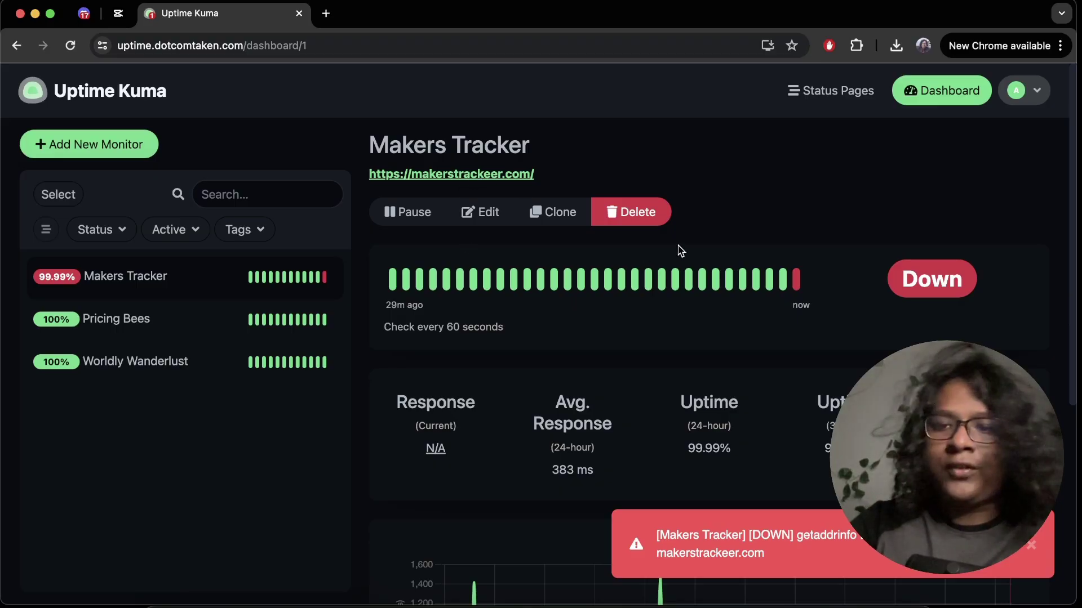
pyautogui.click(475, 212)
pyautogui.scroll(-3, 550, 244)
pyautogui.scroll(1, 550, 244)
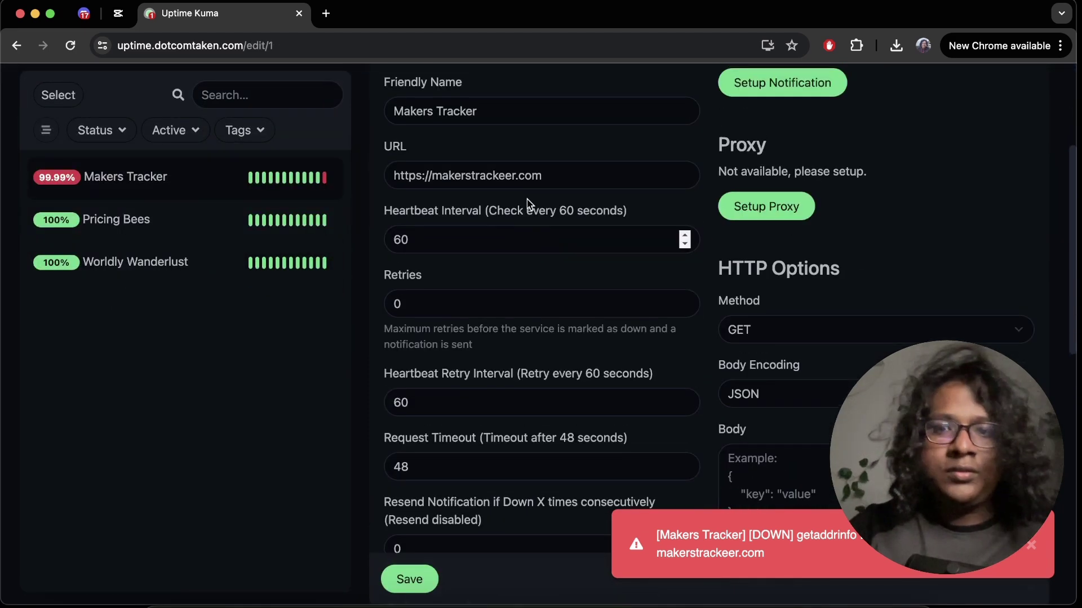
pyautogui.click(541, 175)
pyautogui.press('BackSpace')
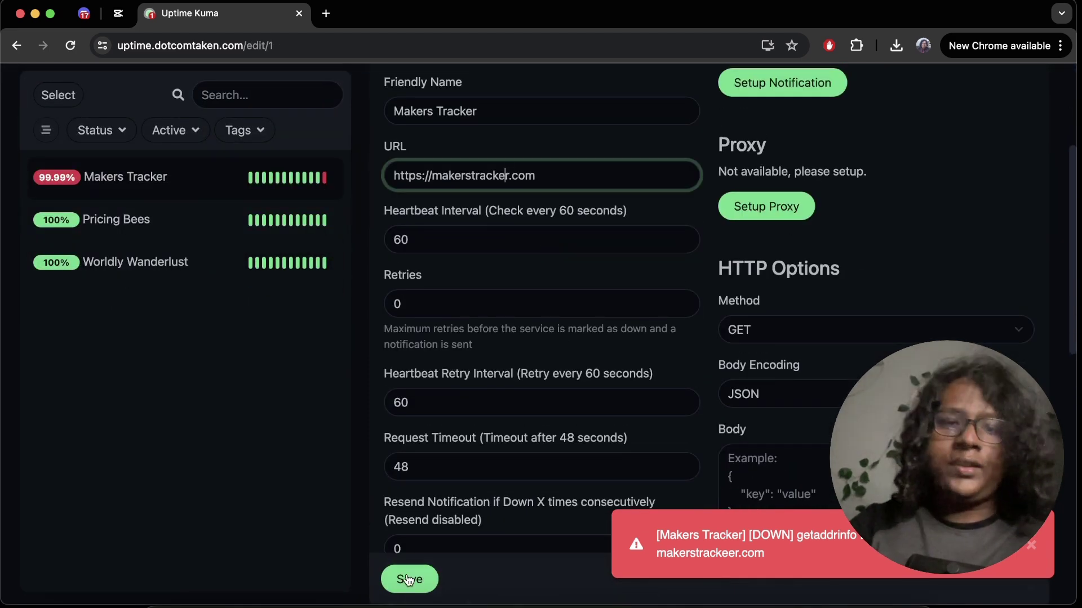
pyautogui.click(409, 579)
pyautogui.scroll(5, 545, 462)
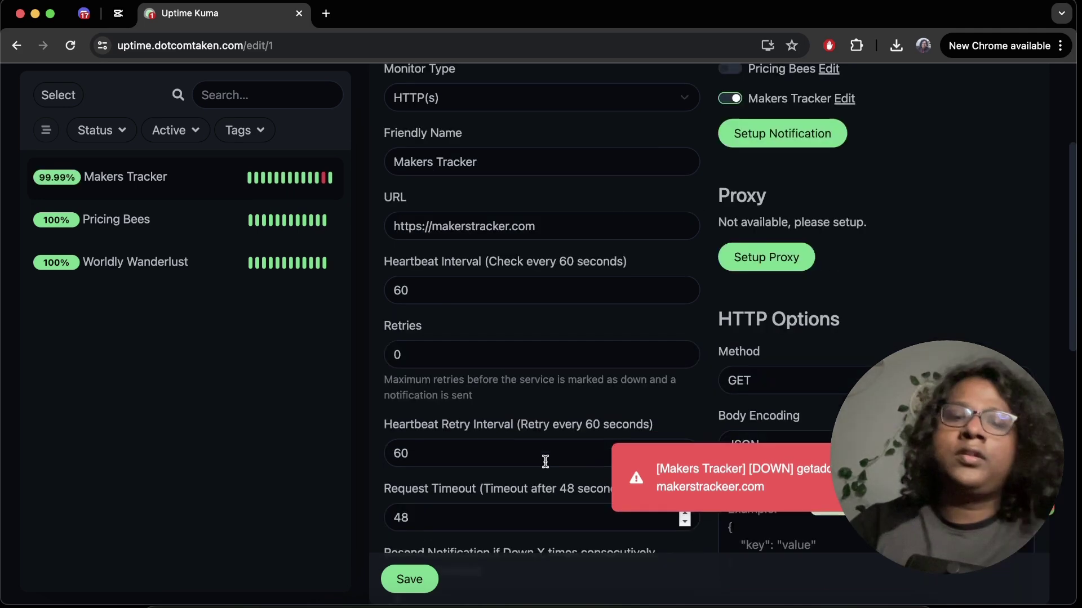
pyautogui.click(306, 276)
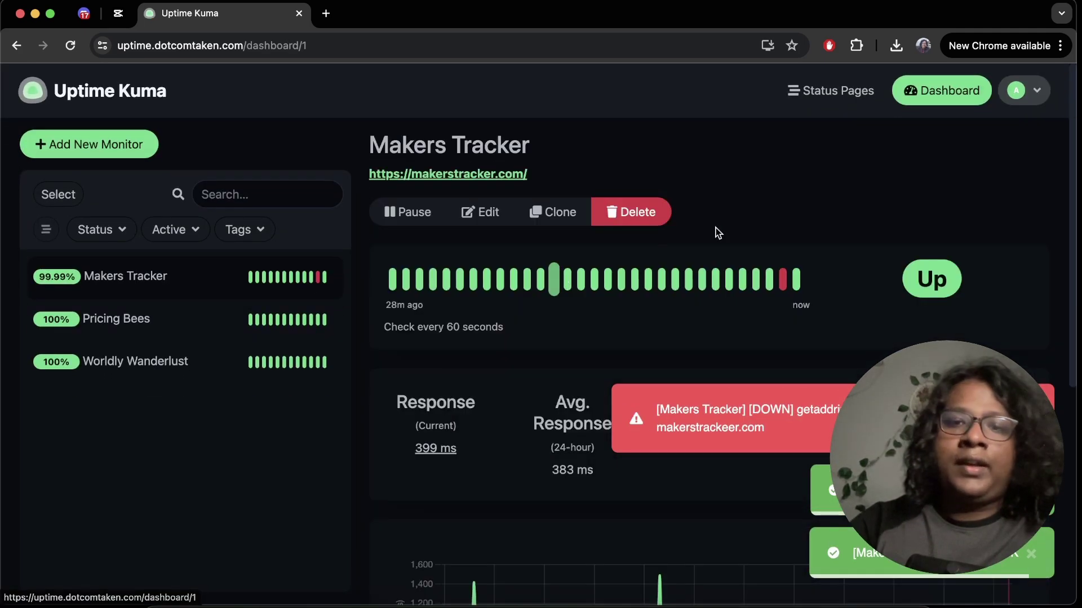
# Check Telegram for the Up alert, then return to the Makers Tracker page in Uptime Kuma.
pyautogui.click(753, 602)
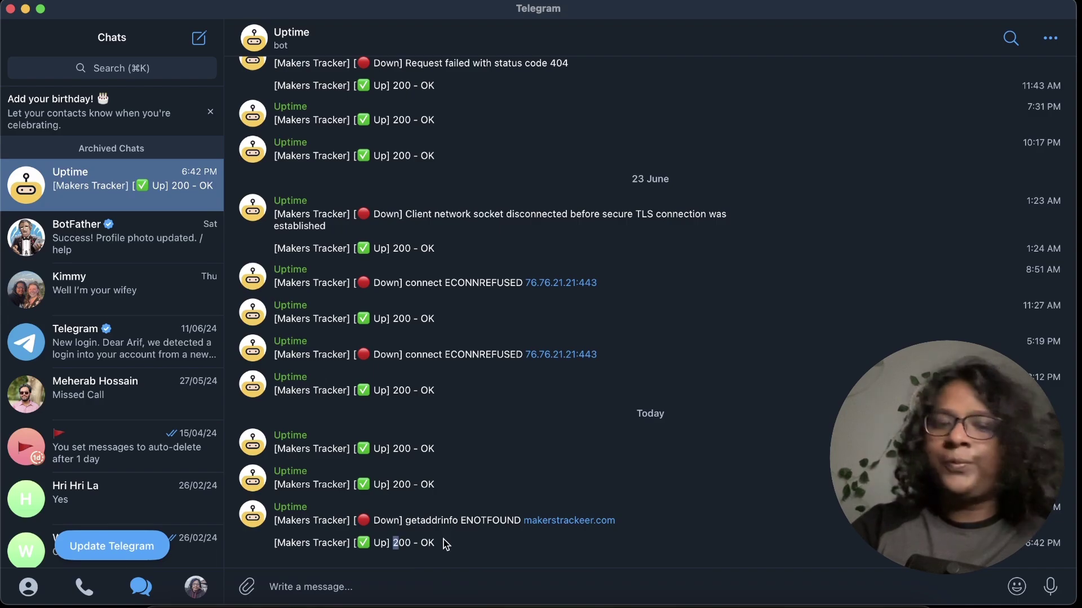
pyautogui.press('super+Tab')
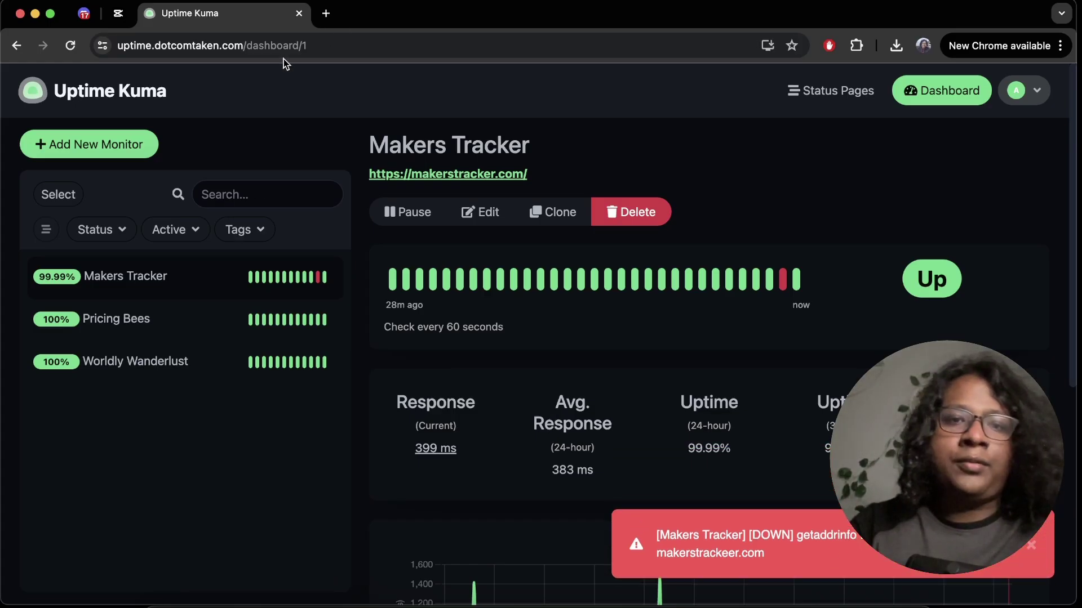
# Copy the dashboard address and load it in a new private Incognito window.
pyautogui.click(315, 50)
pyautogui.press('super+c')
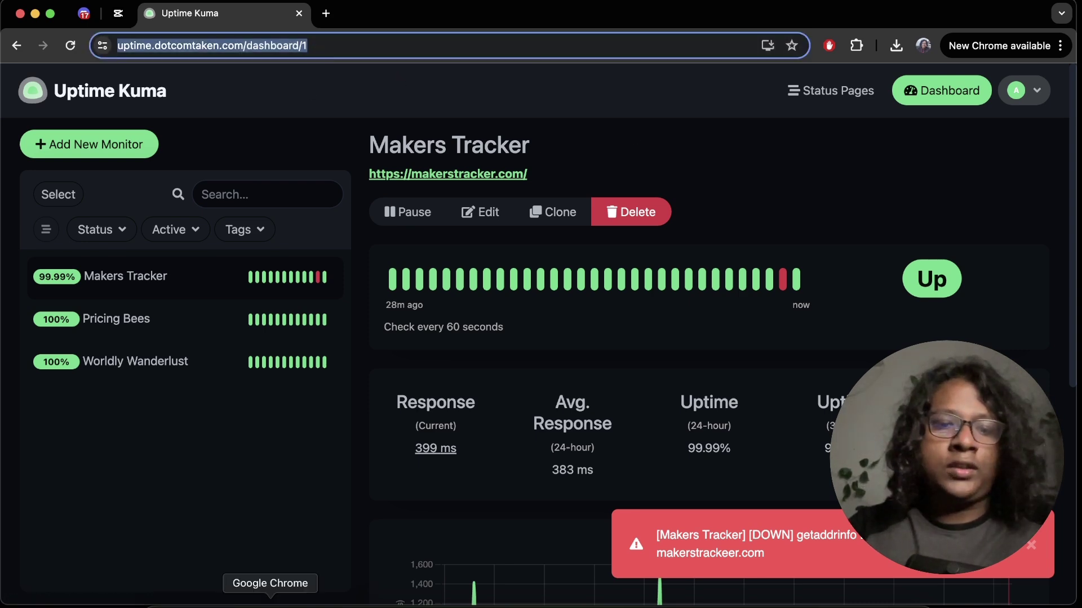
pyautogui.rightClick(328, 598)
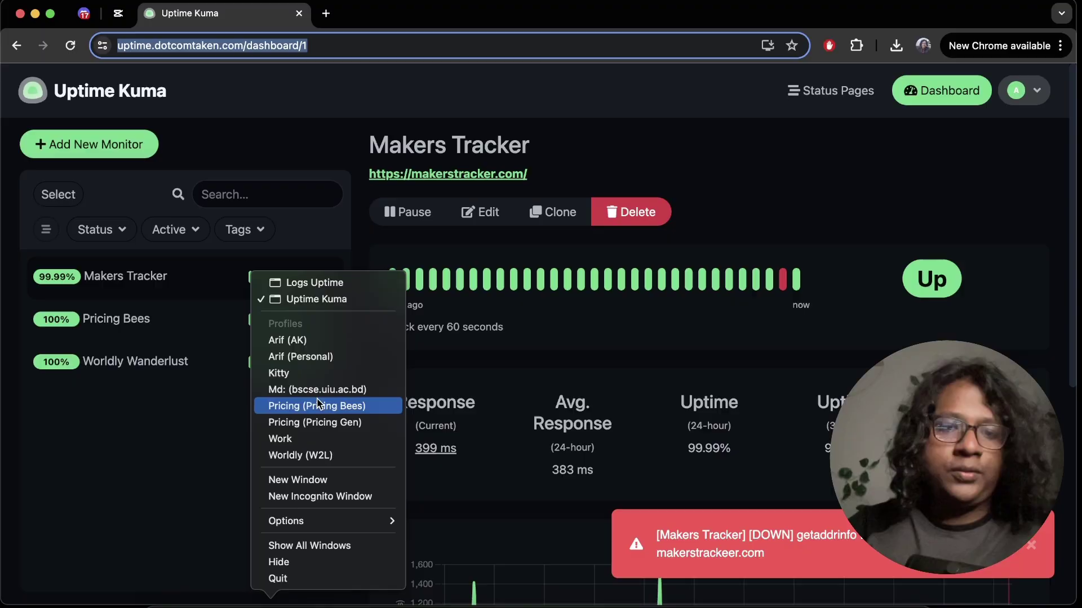
pyautogui.press('super+shift+n')
pyautogui.press('super+v')
pyautogui.press('Return')
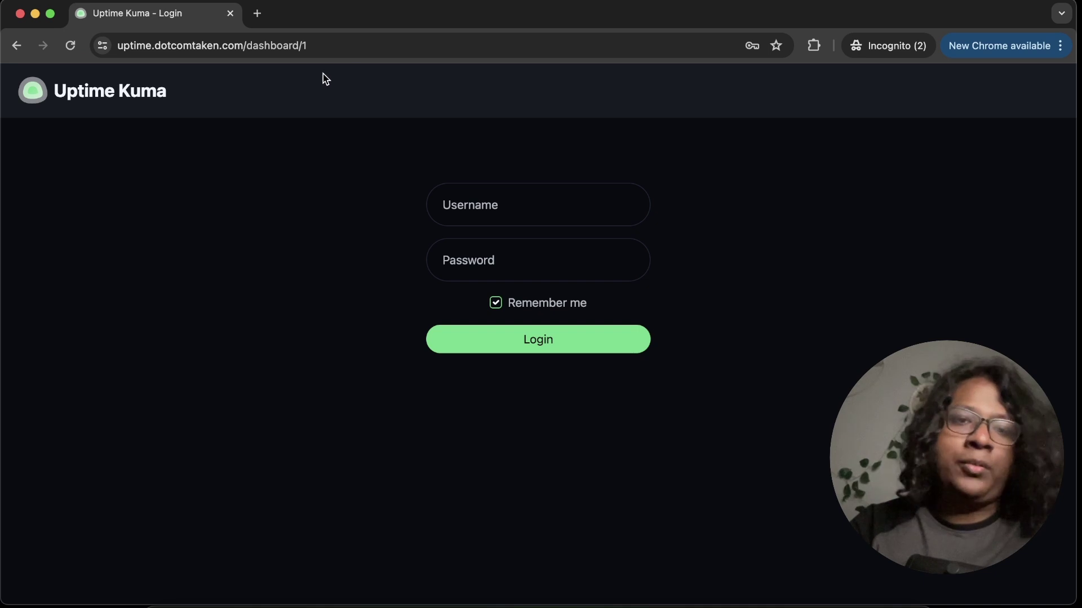
# Confirm only the login form appears, then close the private window.
pyautogui.click(463, 197)
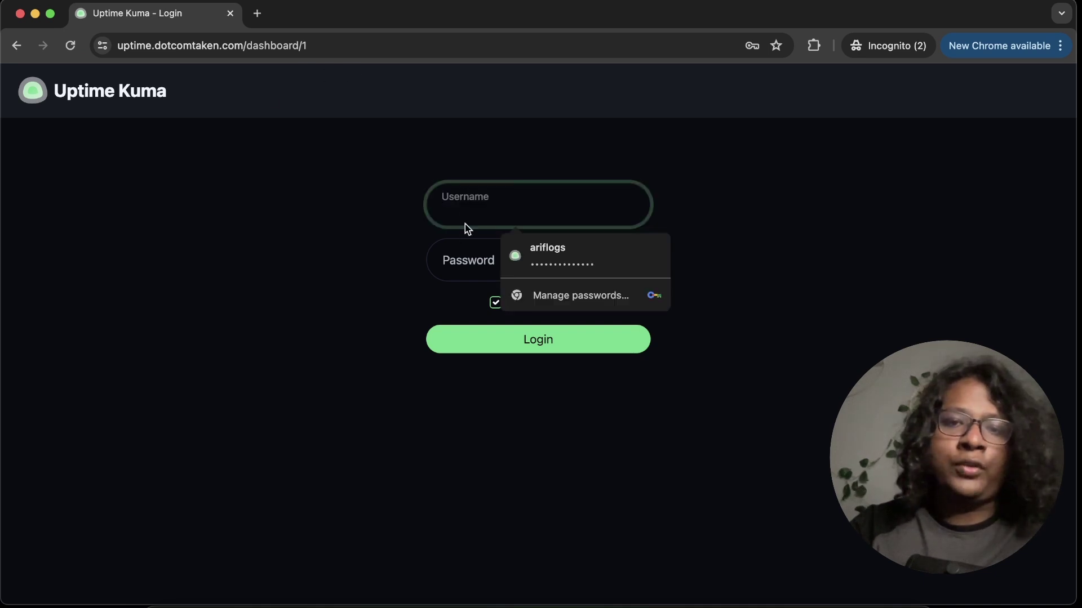
pyautogui.click(462, 272)
pyautogui.click(331, 329)
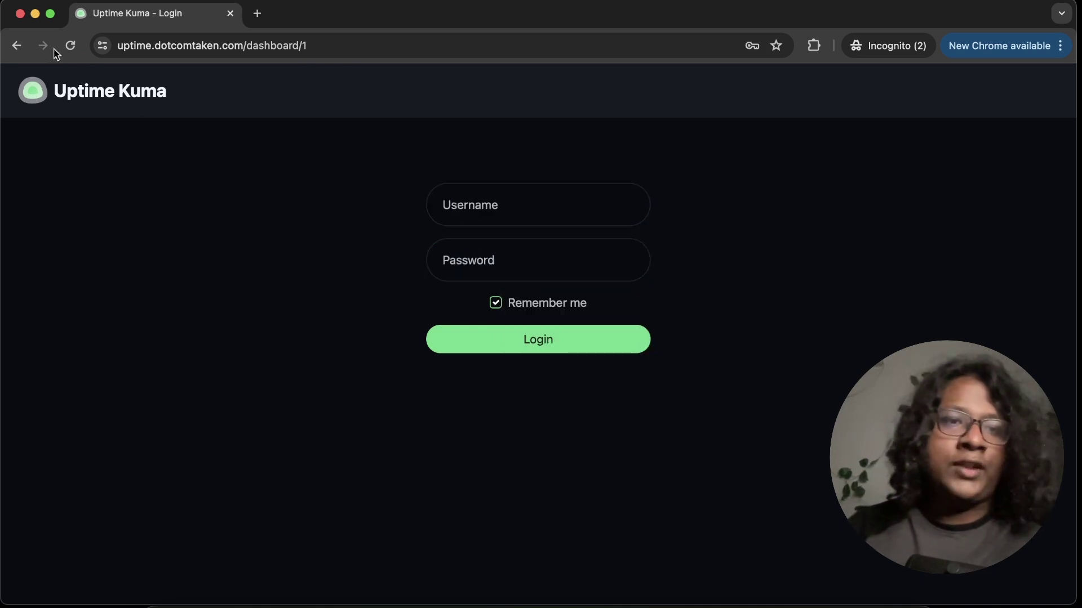
pyautogui.click(20, 13)
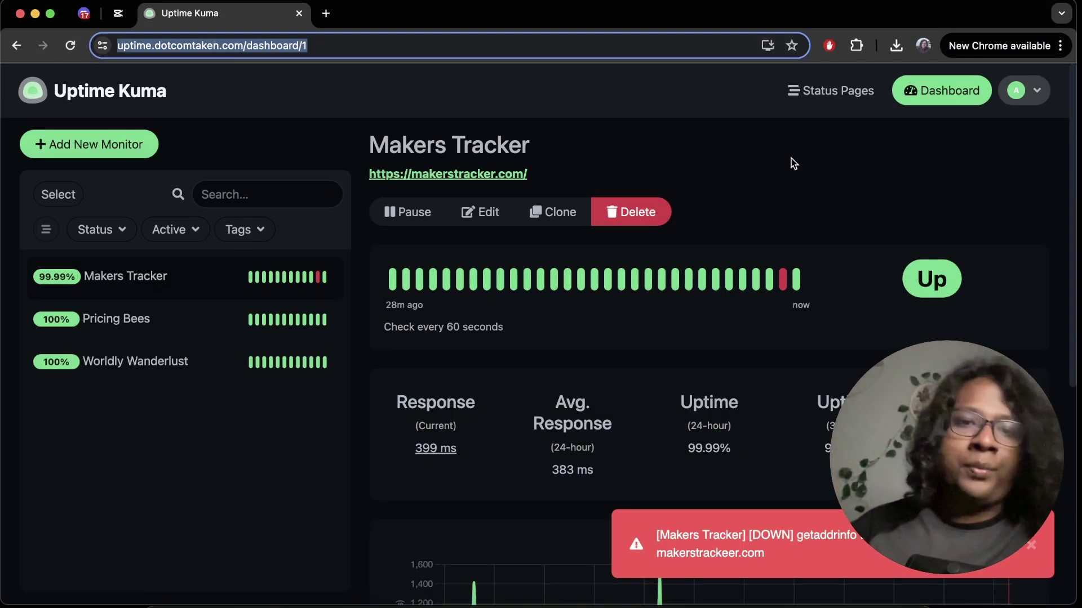
# Open the Logs Uptime status page and load its address in a new private window.
pyautogui.click(823, 94)
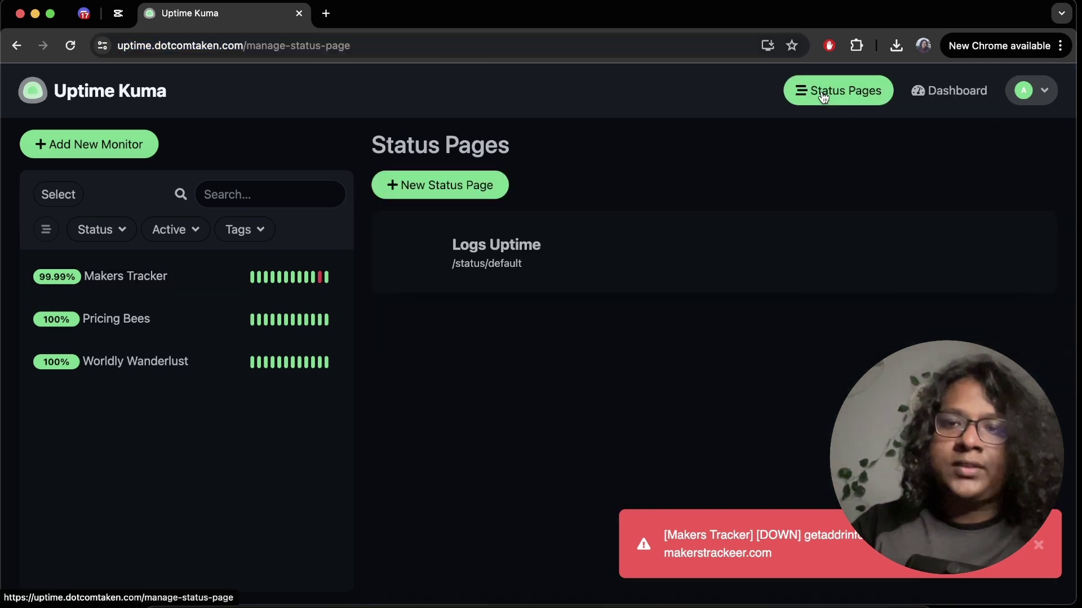
pyautogui.click(504, 258)
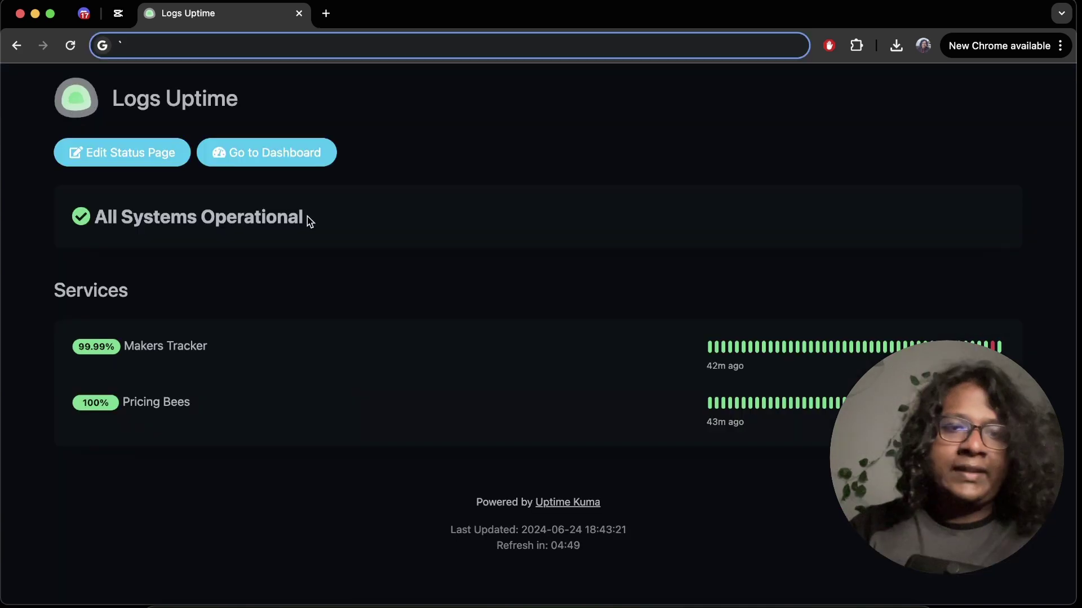
pyautogui.click(388, 276)
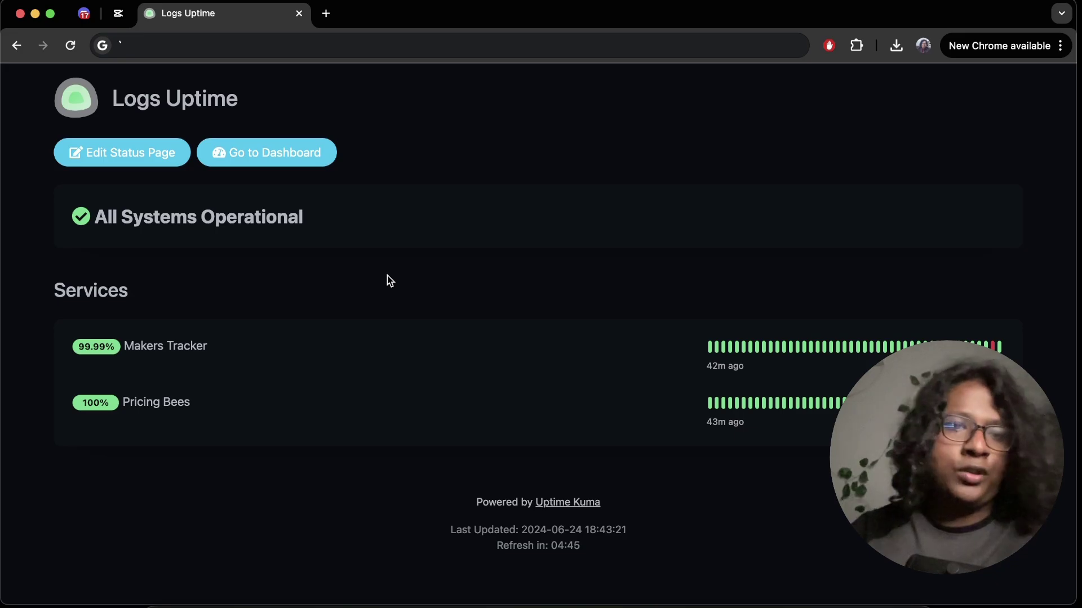
pyautogui.press('super+shift+n')
pyautogui.write('https://uptime.dotcomtaken.com/status/default')
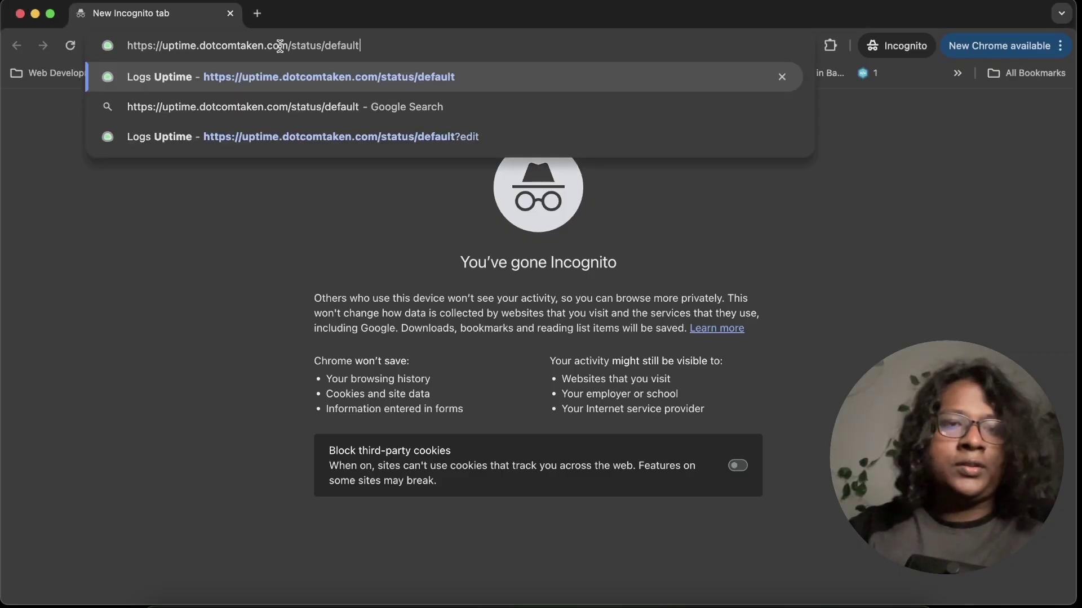
pyautogui.press('Return')
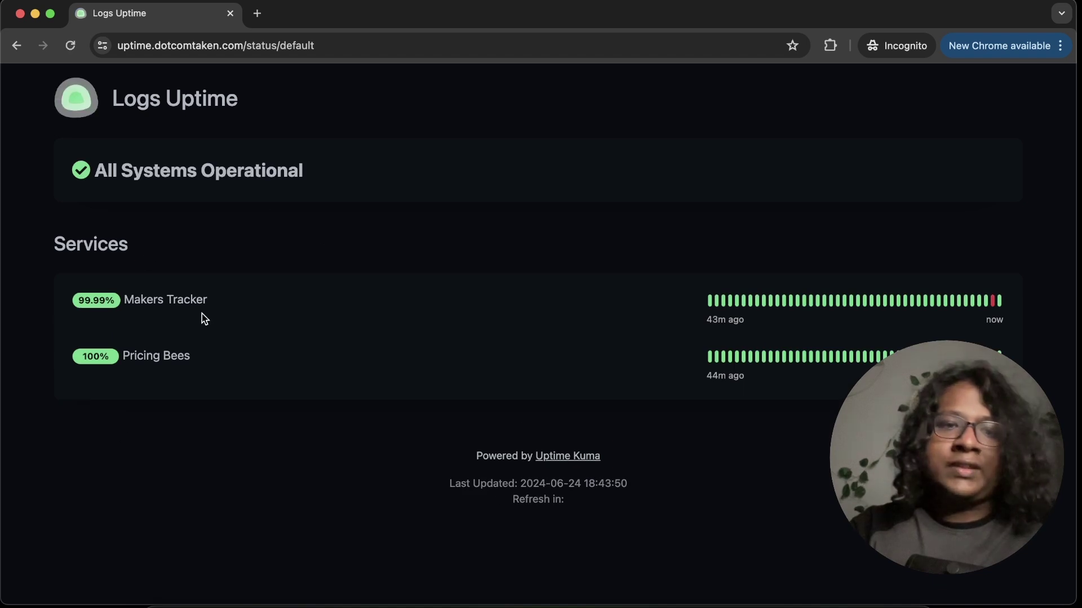
# Close the private window and search Google for 'uptime kuma' in a new tab.
pyautogui.press('super+grave')
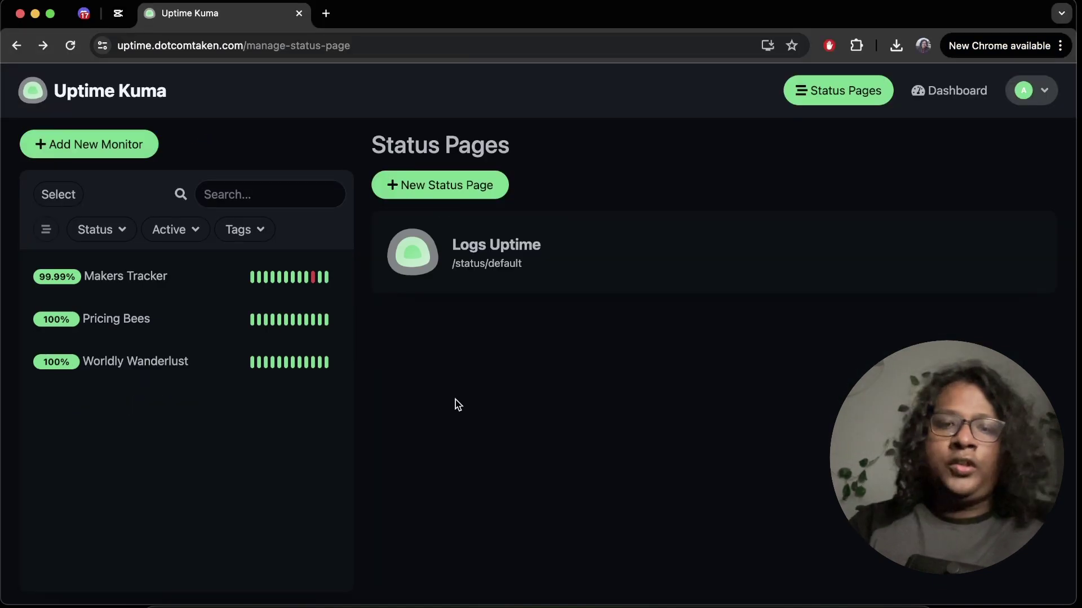
pyautogui.click(325, 13)
pyautogui.write('up')
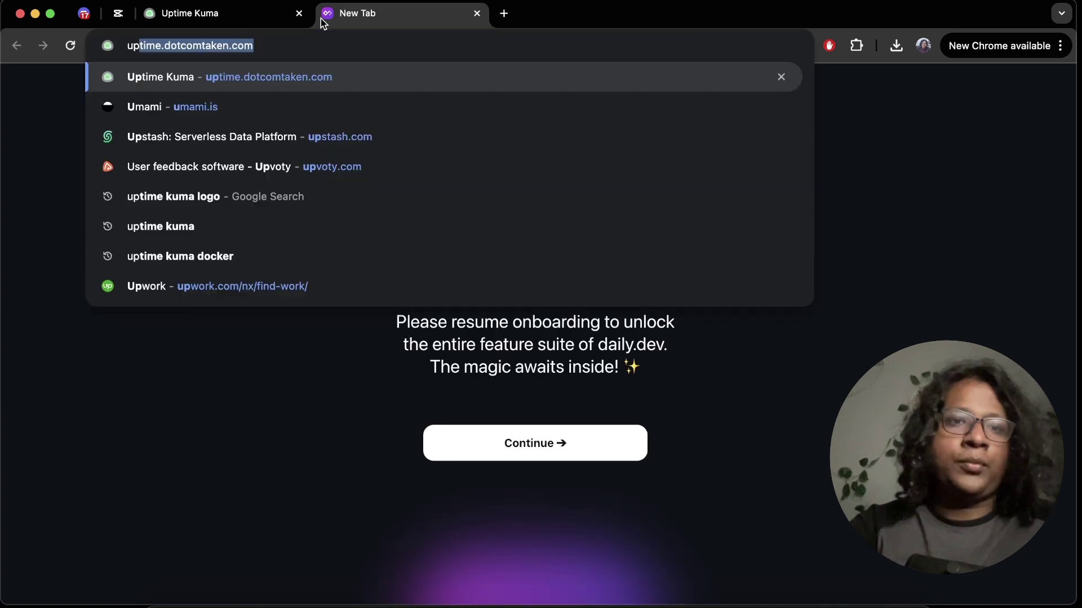
pyautogui.write('time kuma')
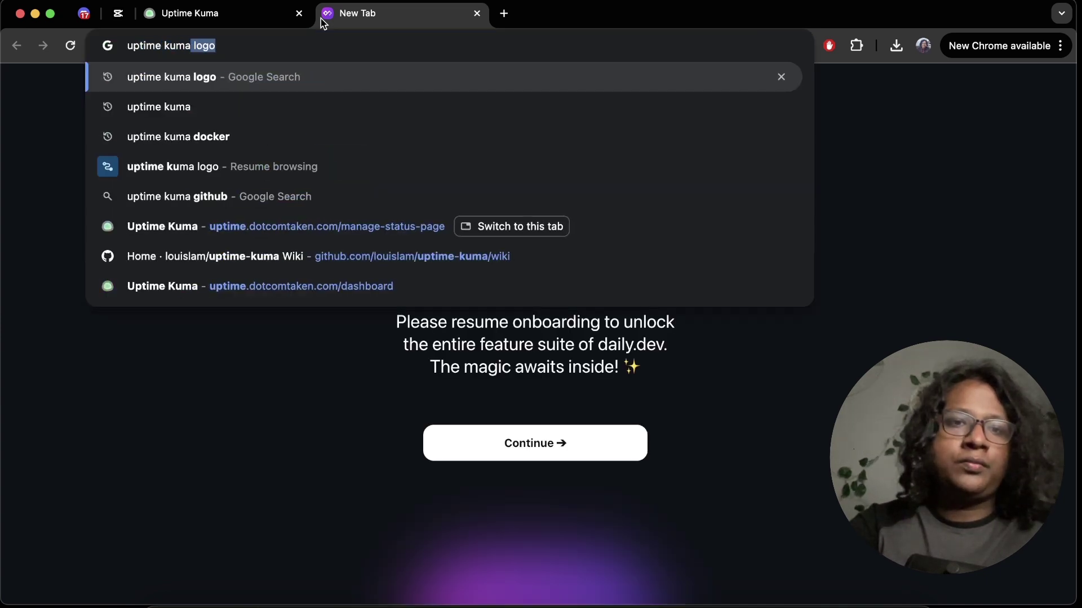
pyautogui.press('Delete')
pyautogui.press('Return')
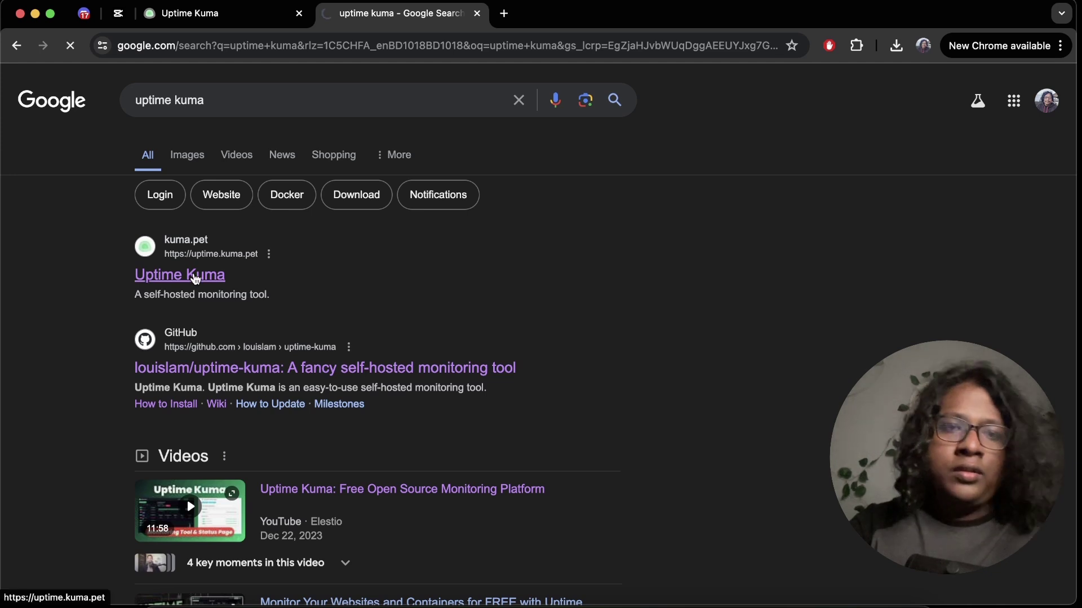
# From kuma.pet, open the docs' How to Install page and copy the Docker run command.
pyautogui.click(194, 278)
pyautogui.click(603, 317)
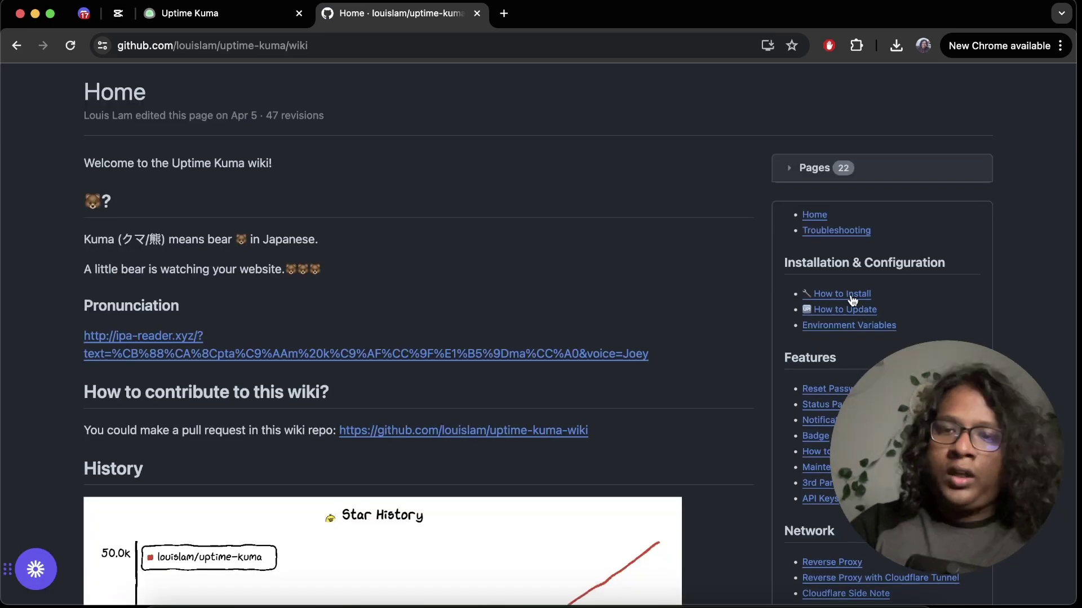
pyautogui.click(843, 296)
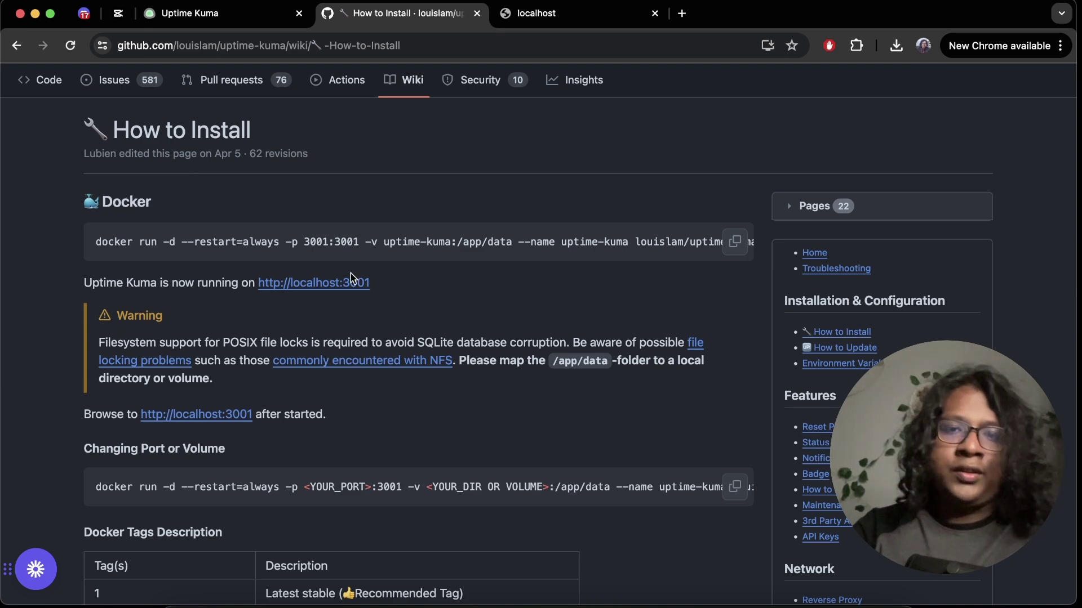
pyautogui.click(733, 243)
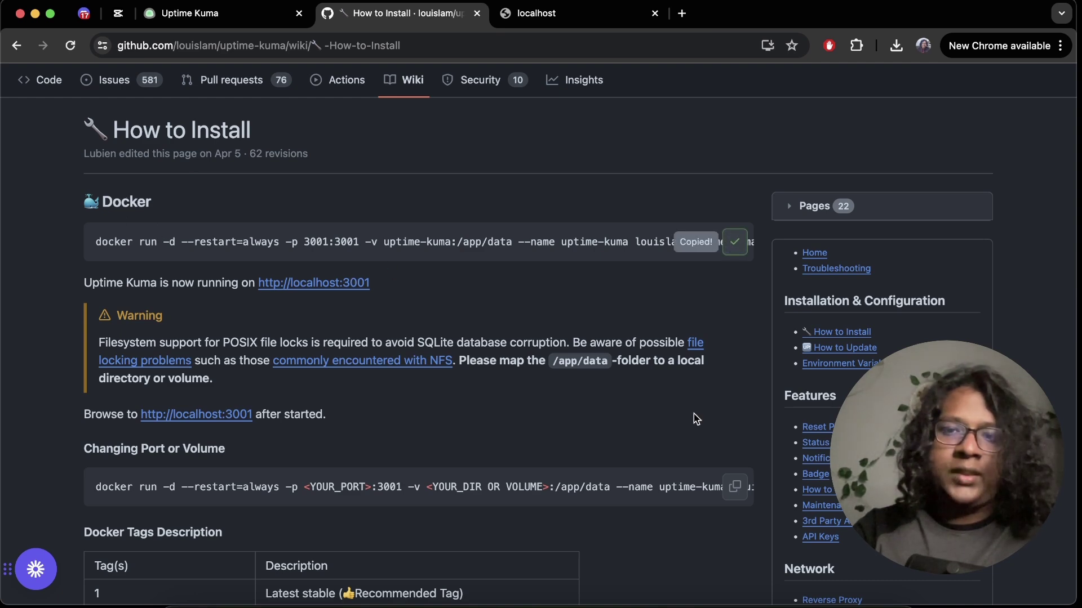
pyautogui.press('super+Tab')
# Paste the Docker run command in Warp, check port 3001 and container name, and run it.
pyautogui.press('super+v')
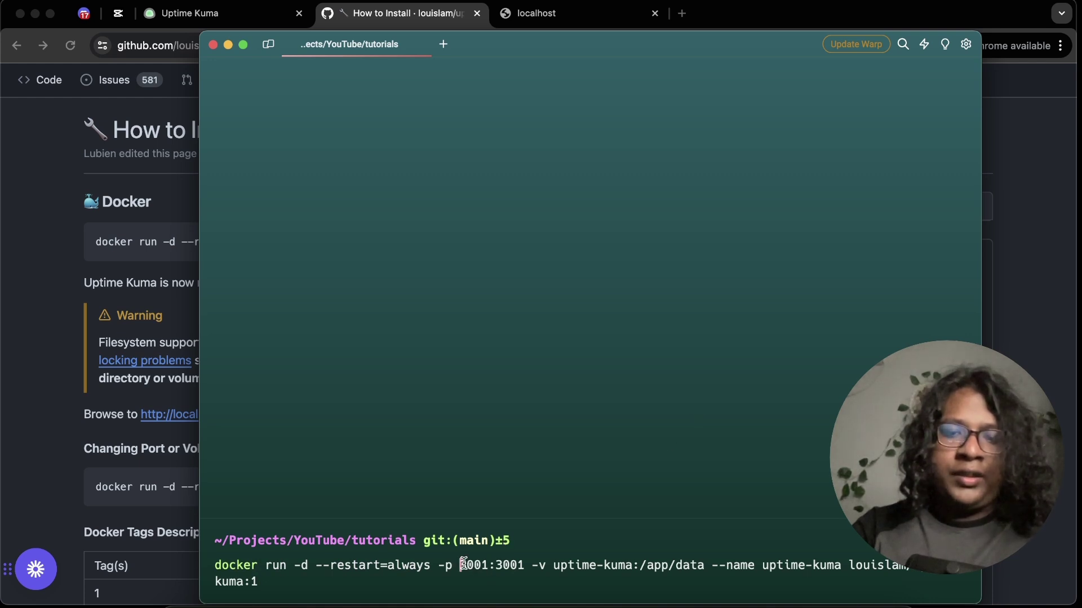
pyautogui.moveTo(462, 564); pyautogui.dragTo(489, 564)
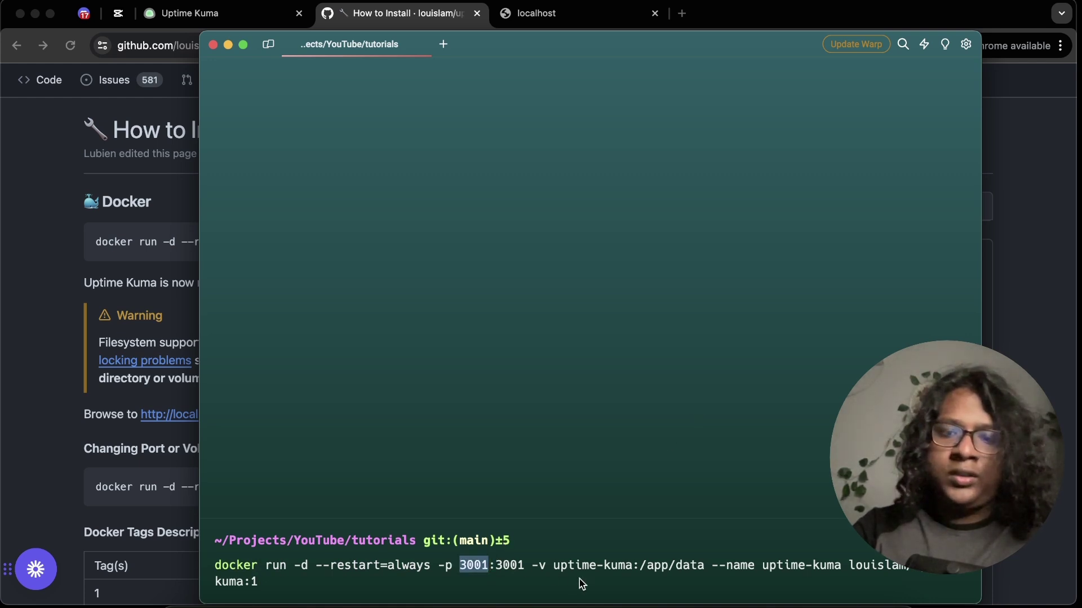
pyautogui.click(766, 567)
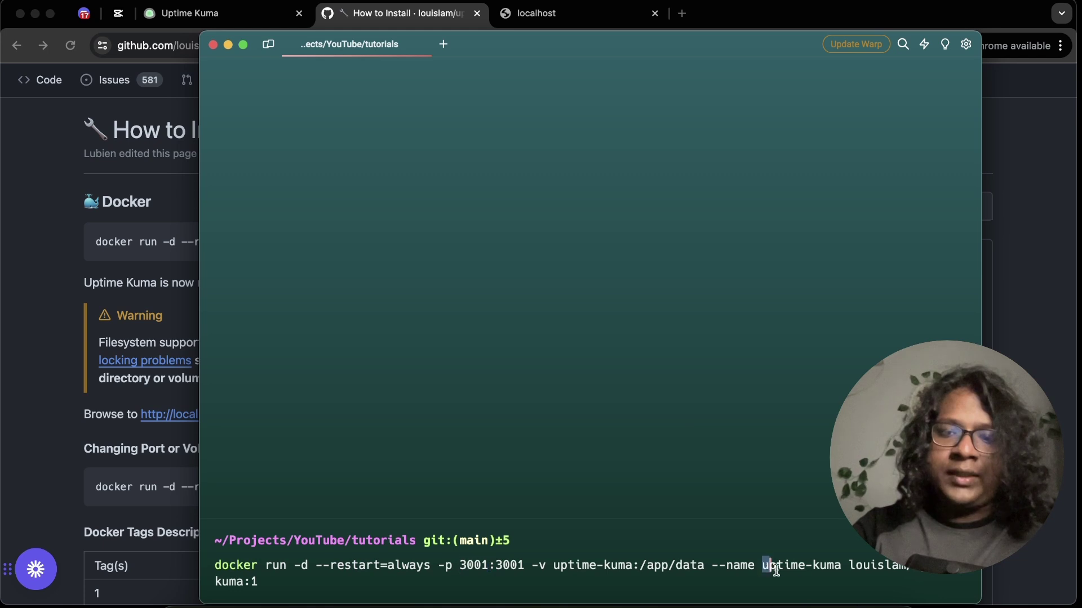
pyautogui.moveTo(776, 567); pyautogui.dragTo(821, 566)
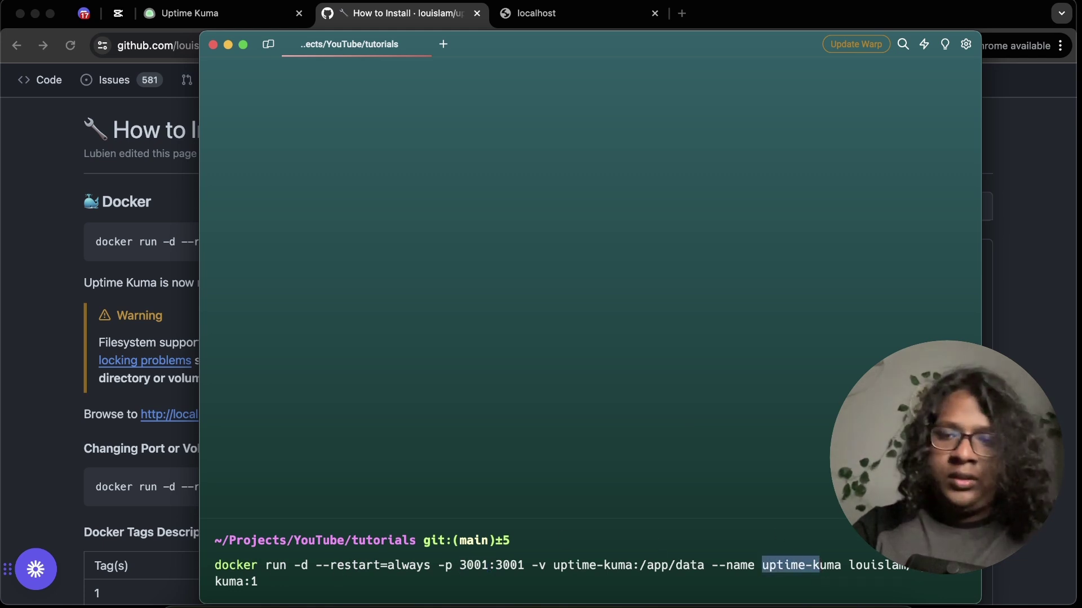
pyautogui.click(265, 585)
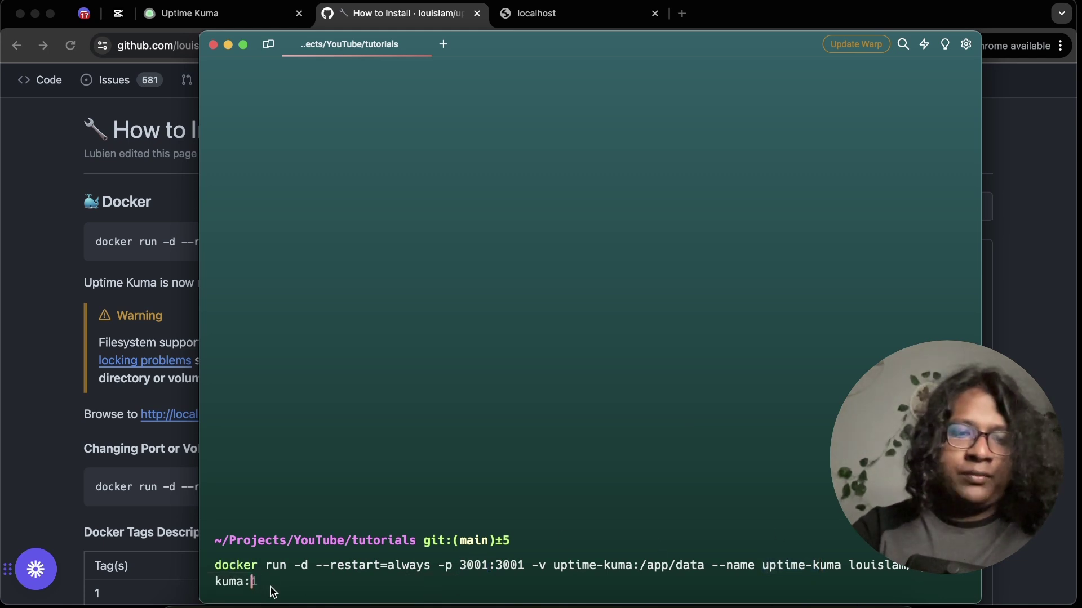
pyautogui.press('Left')
pyautogui.press('Return')
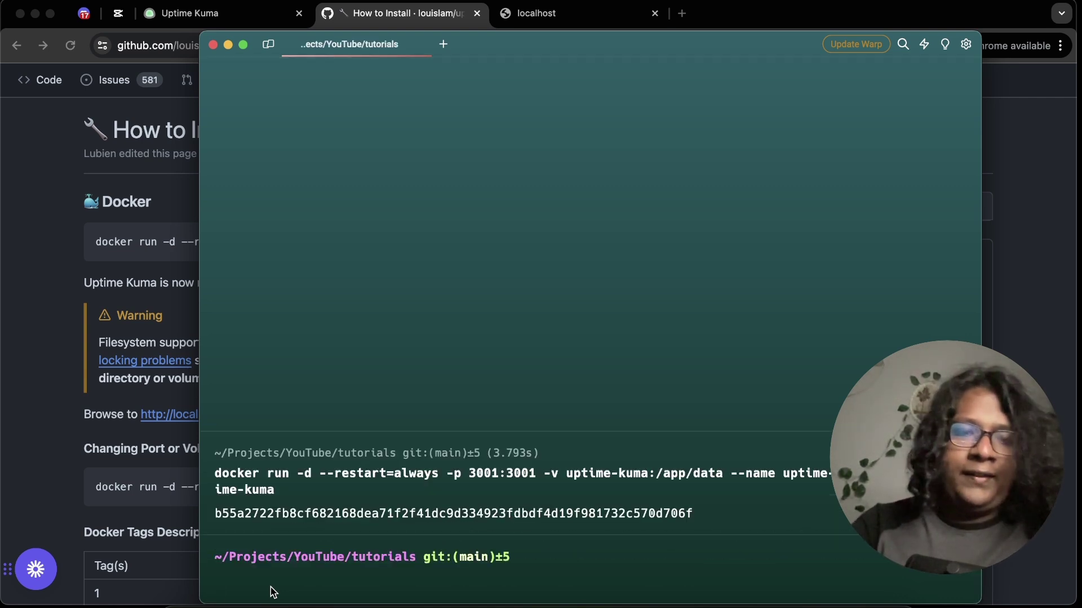
# Run docker ps to confirm the uptime-kuma container is up on port 3001.
pyautogui.write('docker ps')
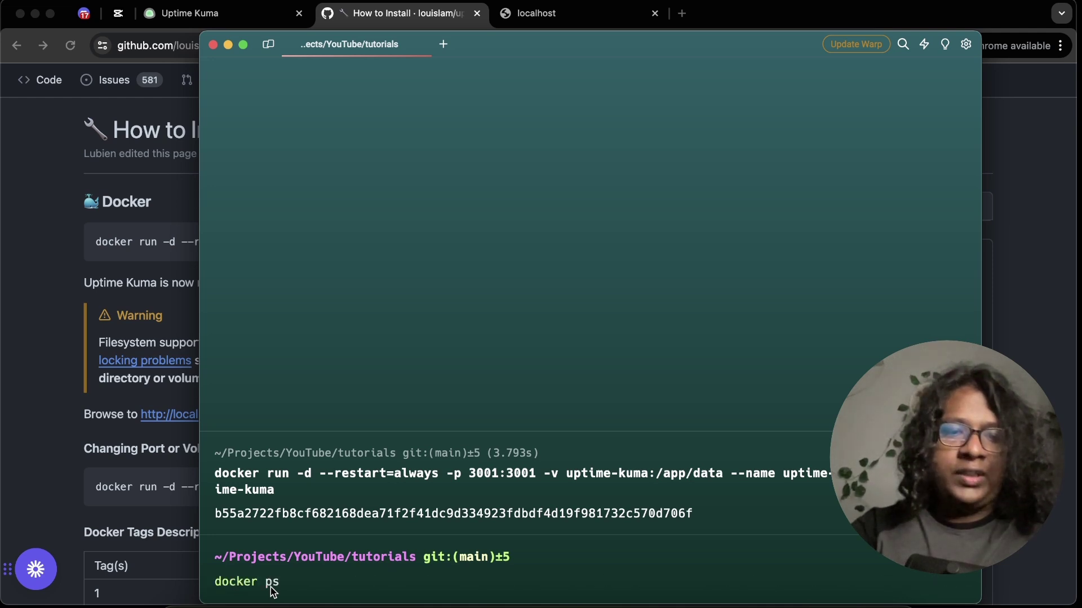
pyautogui.press('Return')
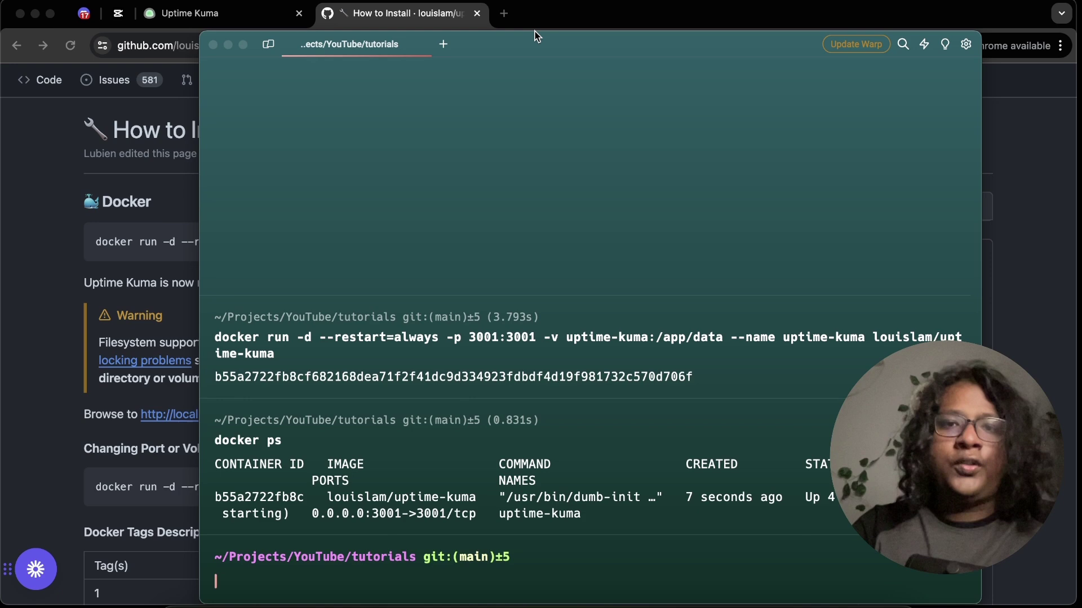
pyautogui.click(510, 20)
# Load localhost:3001 in a new tab and start adding a monitor on the empty dashboard.
pyautogui.click(505, 14)
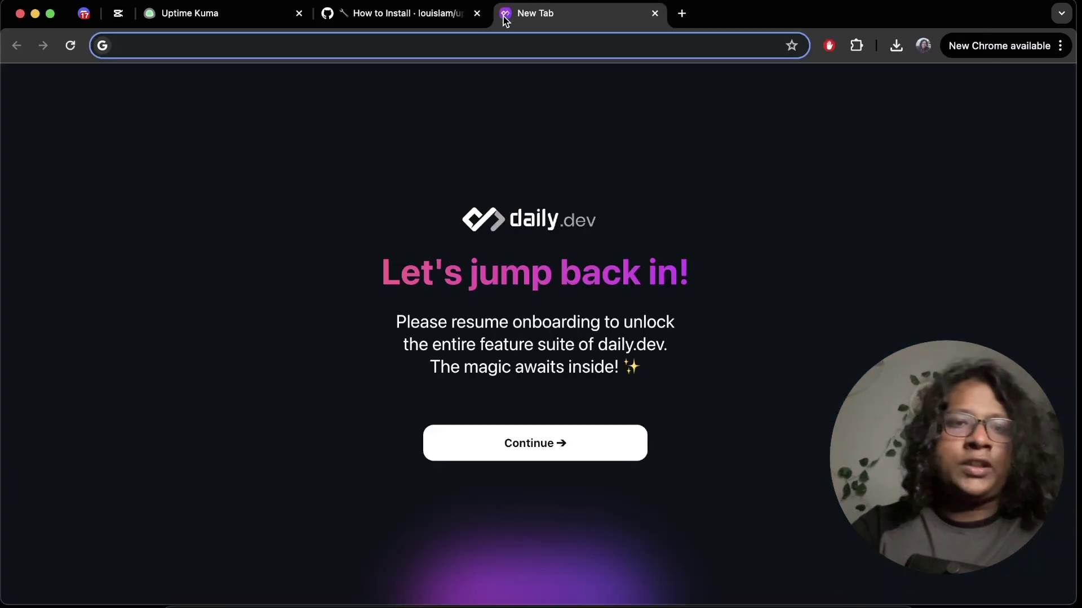
pyautogui.write('localhost:3001')
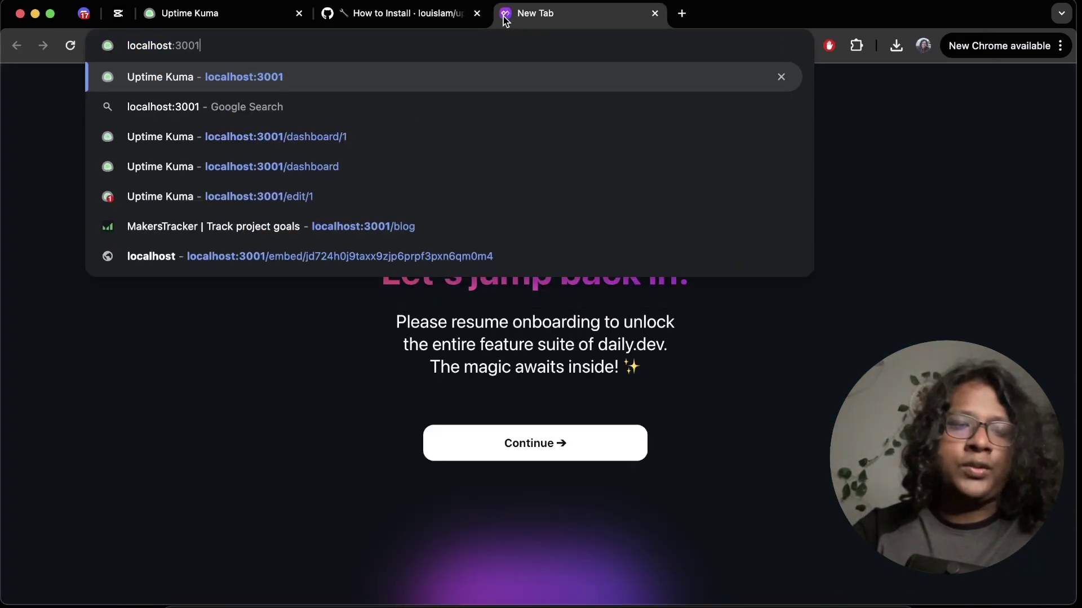
pyautogui.press('Return')
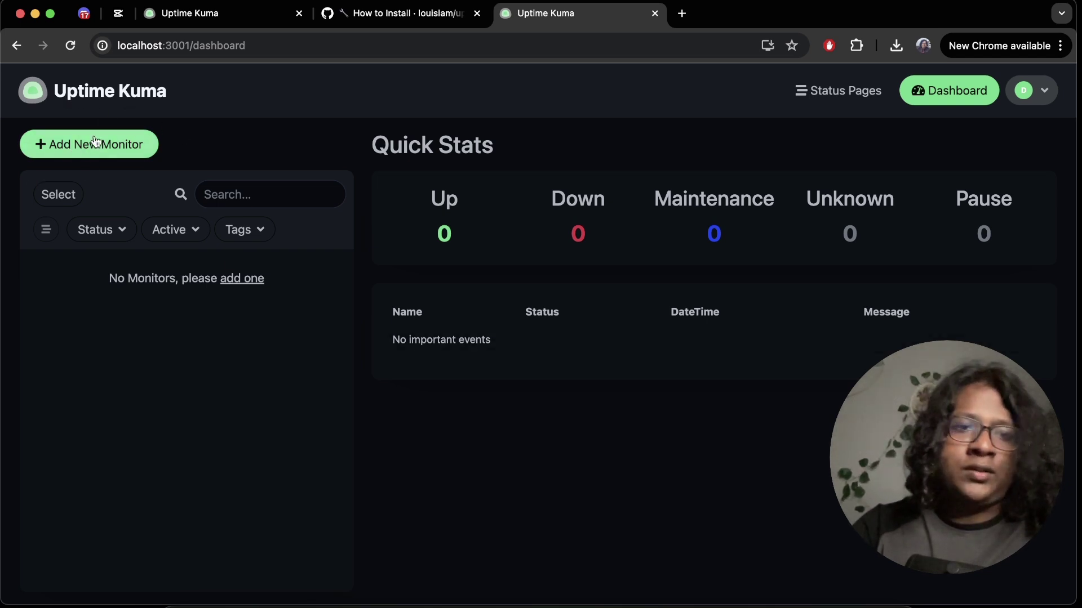
pyautogui.click(78, 151)
pyautogui.scroll(1, 517, 258)
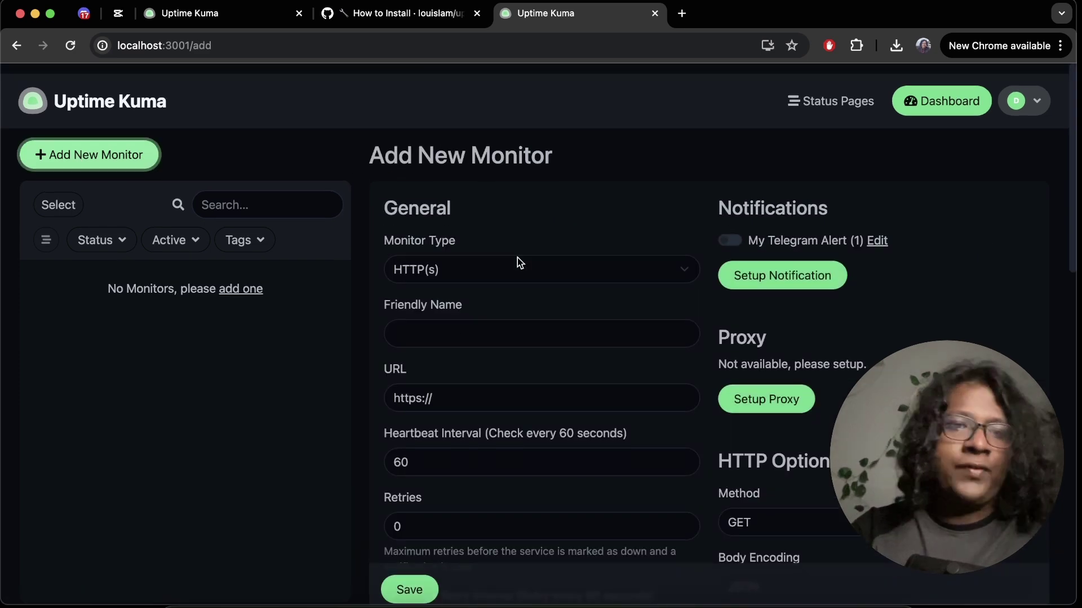
pyautogui.scroll(-2, 473, 384)
pyautogui.scroll(-5, 473, 384)
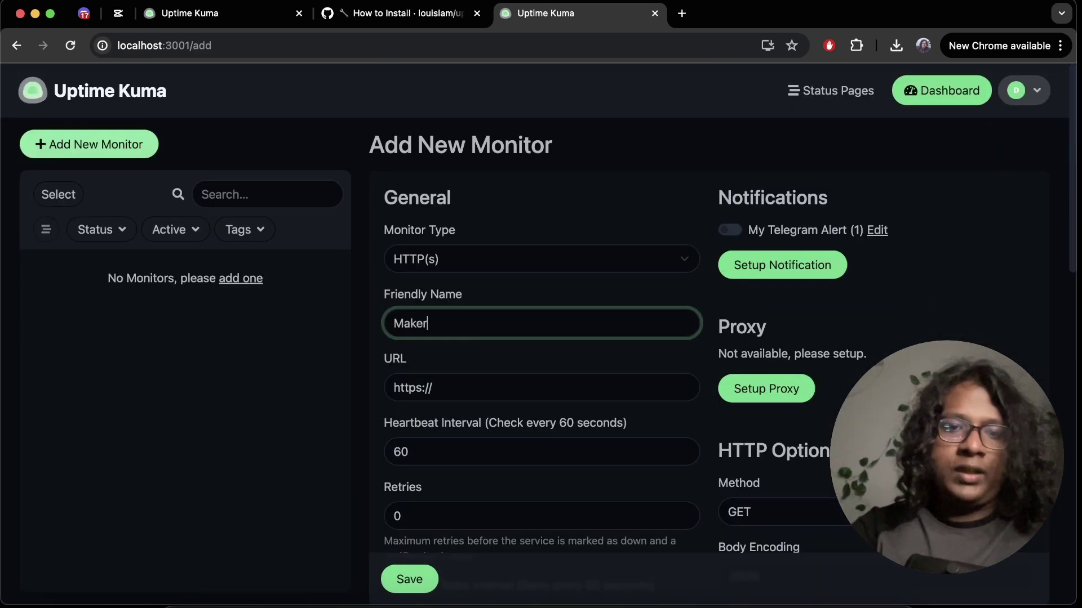
pyautogui.write('s Tracker')
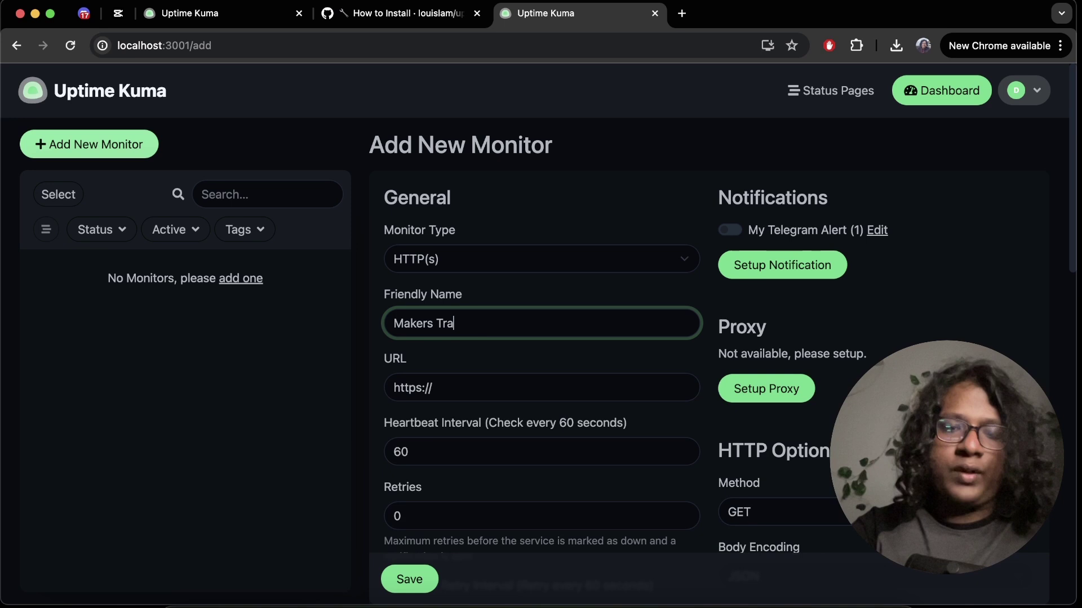
pyautogui.click(463, 394)
pyautogui.scroll(-1, 465, 394)
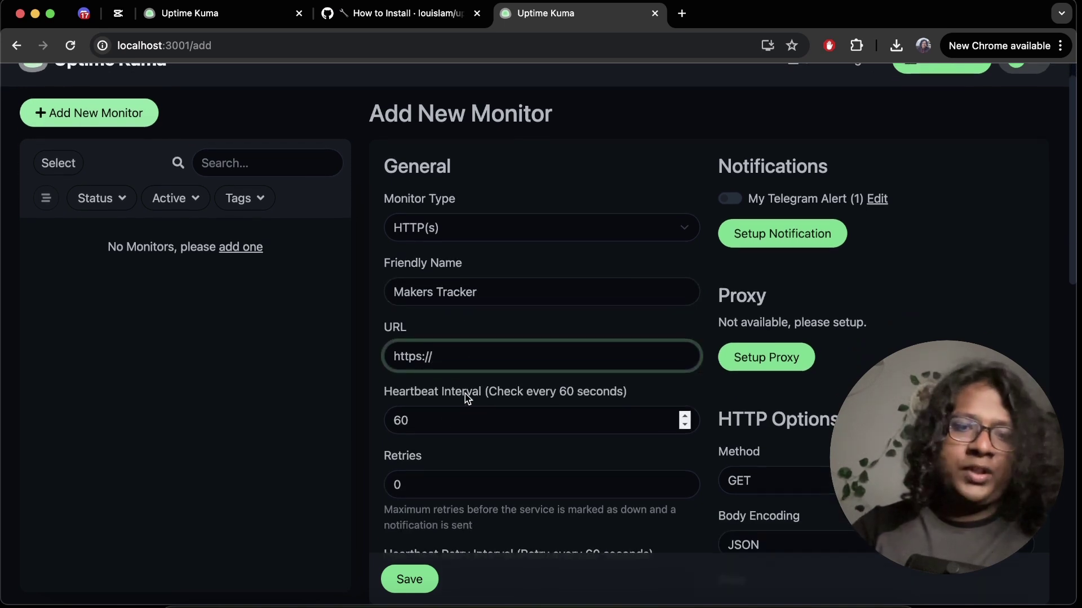
pyautogui.write('makerst')
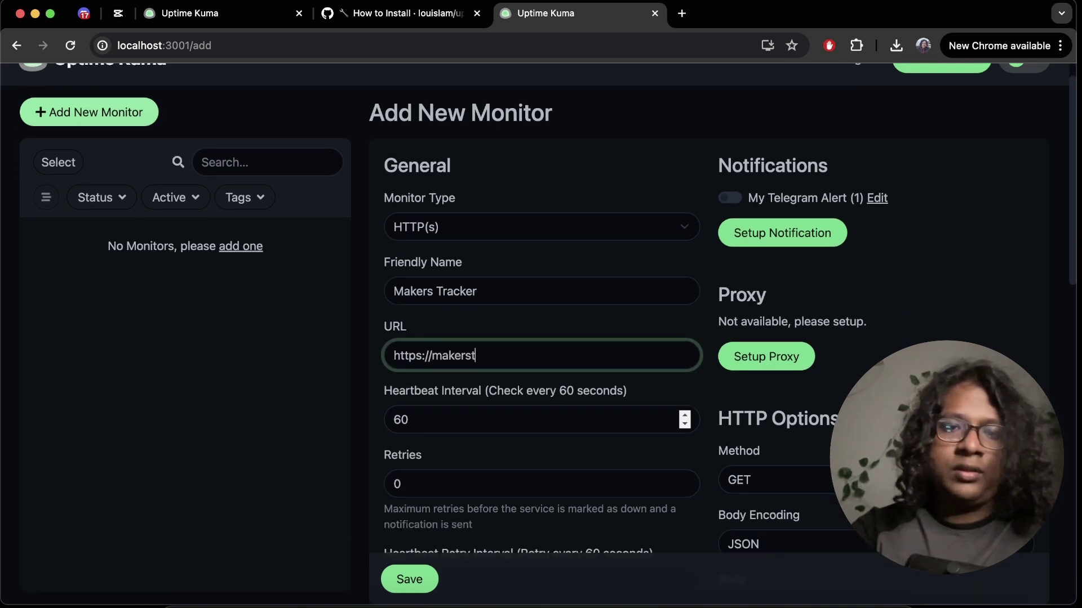
pyautogui.write('racker.com')
pyautogui.click(387, 342)
pyautogui.scroll(-2, 387, 342)
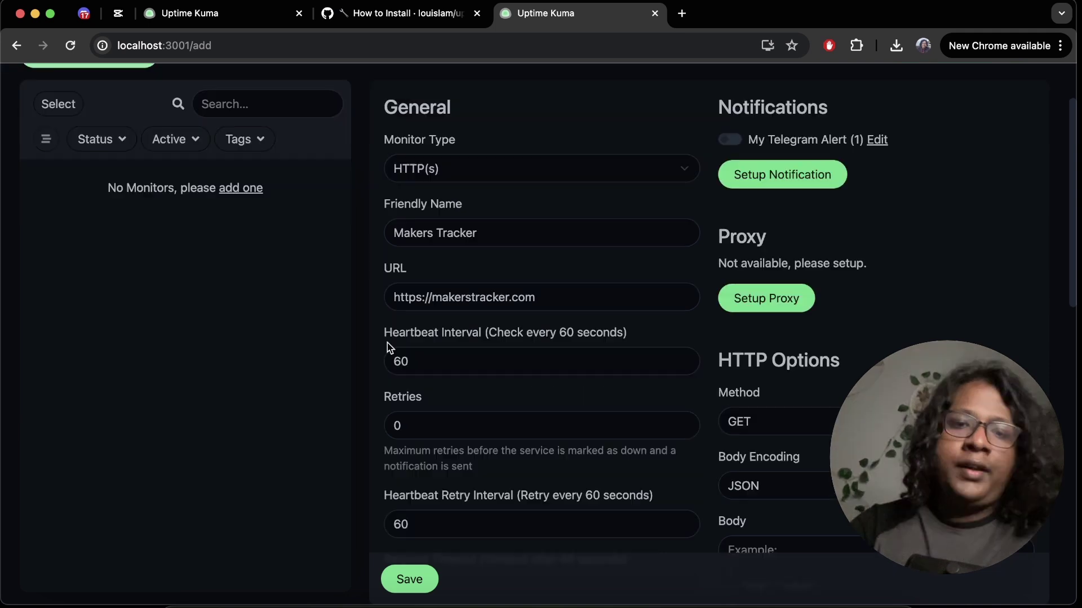
# Set the heartbeat interval to 60 seconds, reverting a trial value of 12.
pyautogui.moveTo(397, 361); pyautogui.dragTo(415, 361)
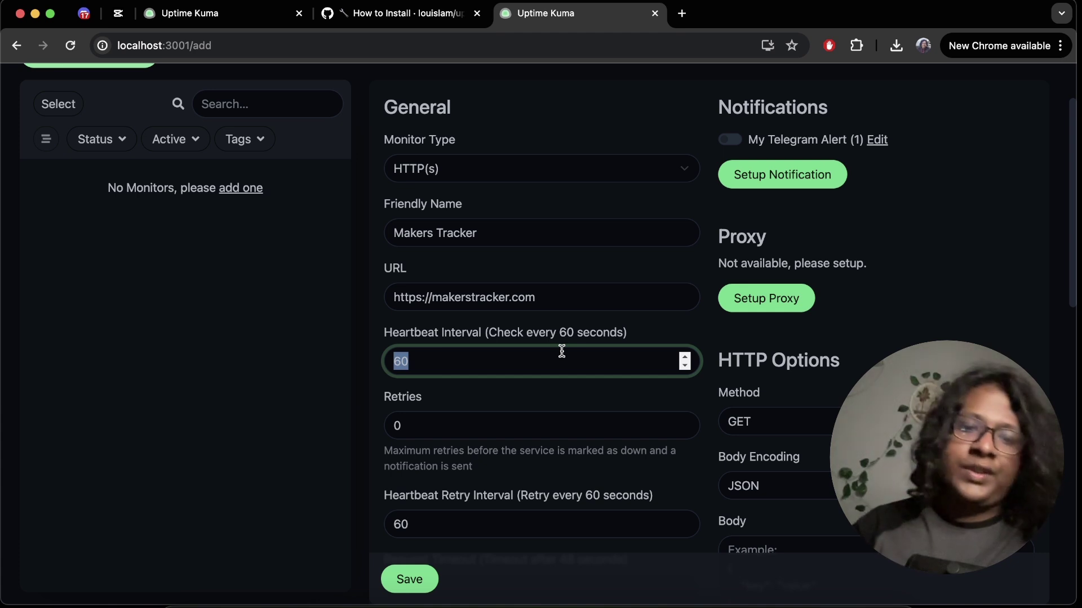
pyautogui.press('Tab')
pyautogui.click(399, 361)
pyautogui.press('BackSpace')
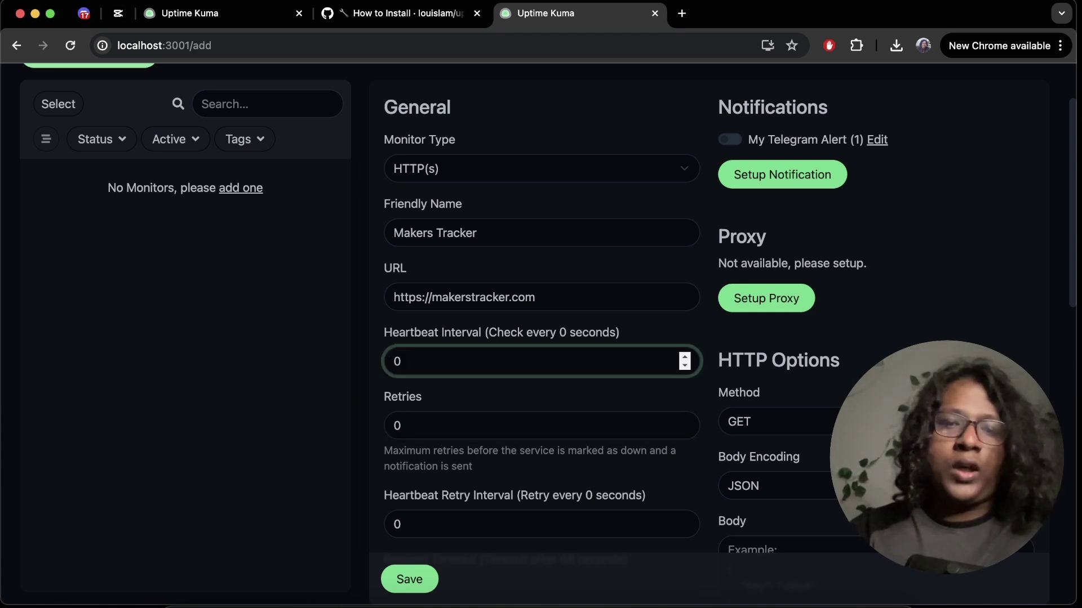
pyautogui.write('12')
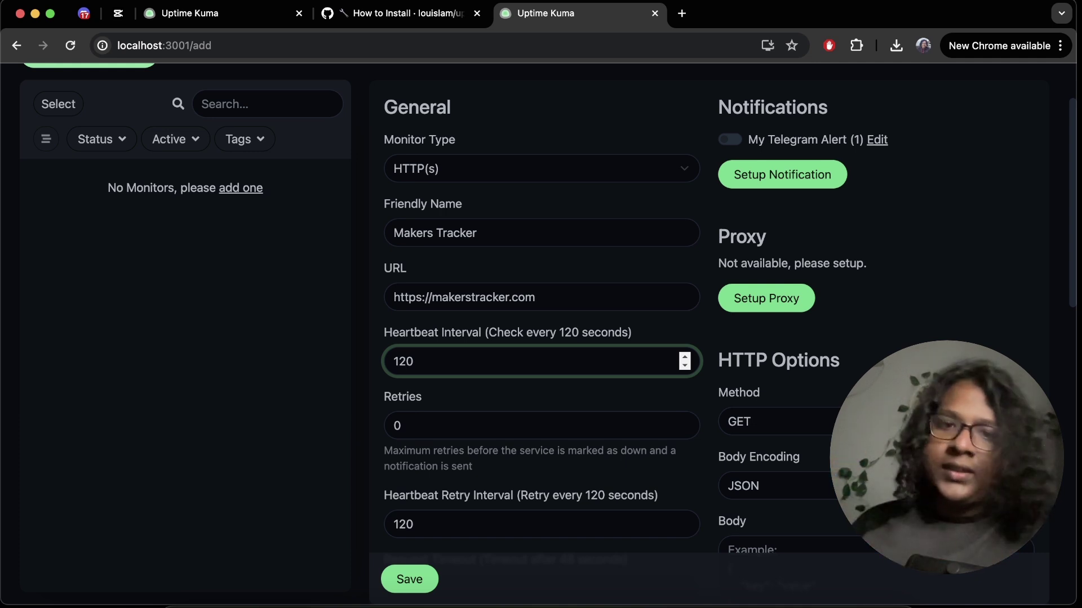
pyautogui.press('BackSpace')
pyautogui.press('BackSpace')
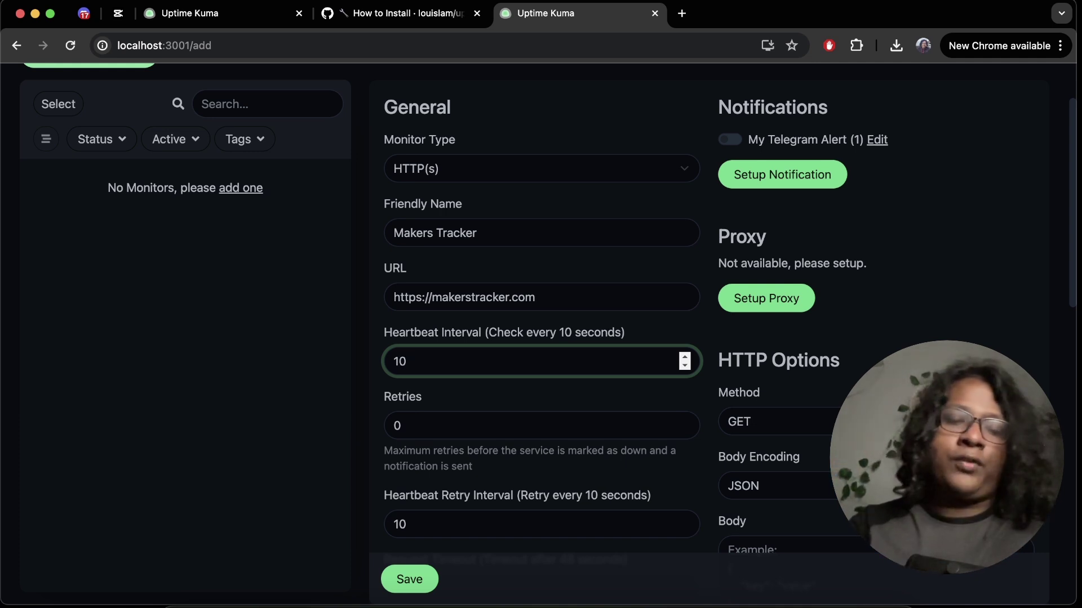
pyautogui.write('6')
pyautogui.scroll(-10, 531, 468)
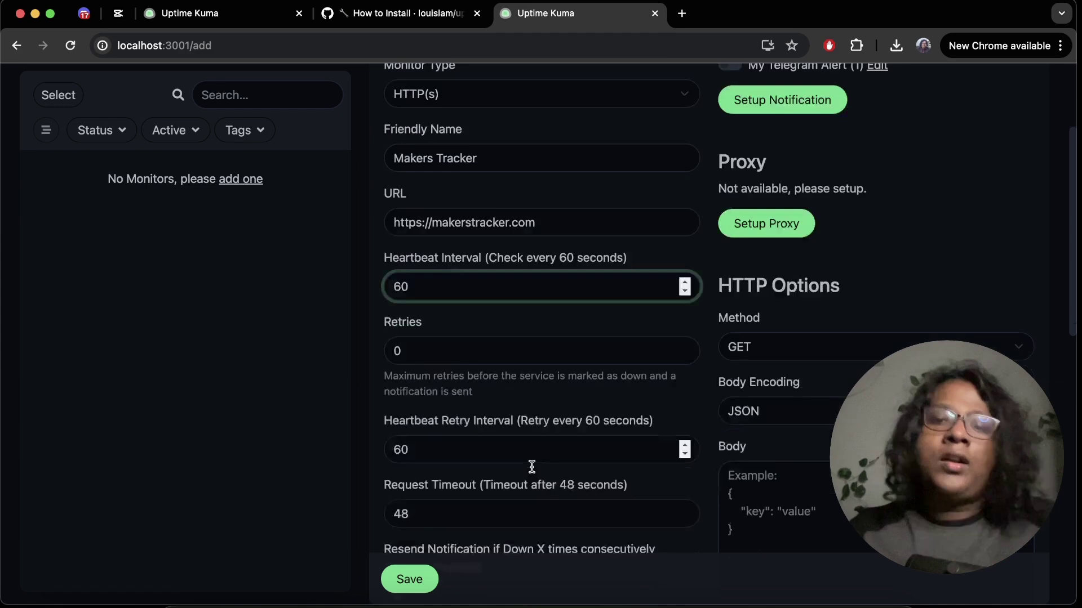
pyautogui.scroll(-4, 532, 468)
pyautogui.scroll(15, 531, 467)
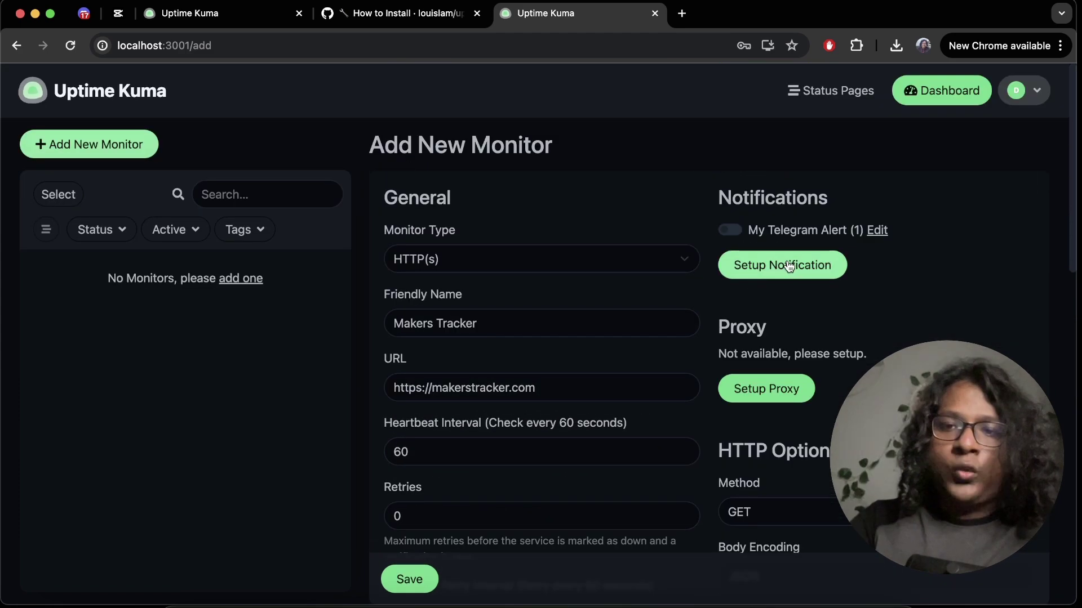
# Start a new notification setup with Telegram as the notification type.
pyautogui.click(789, 267)
pyautogui.scroll(-7, 486, 313)
pyautogui.scroll(7, 498, 237)
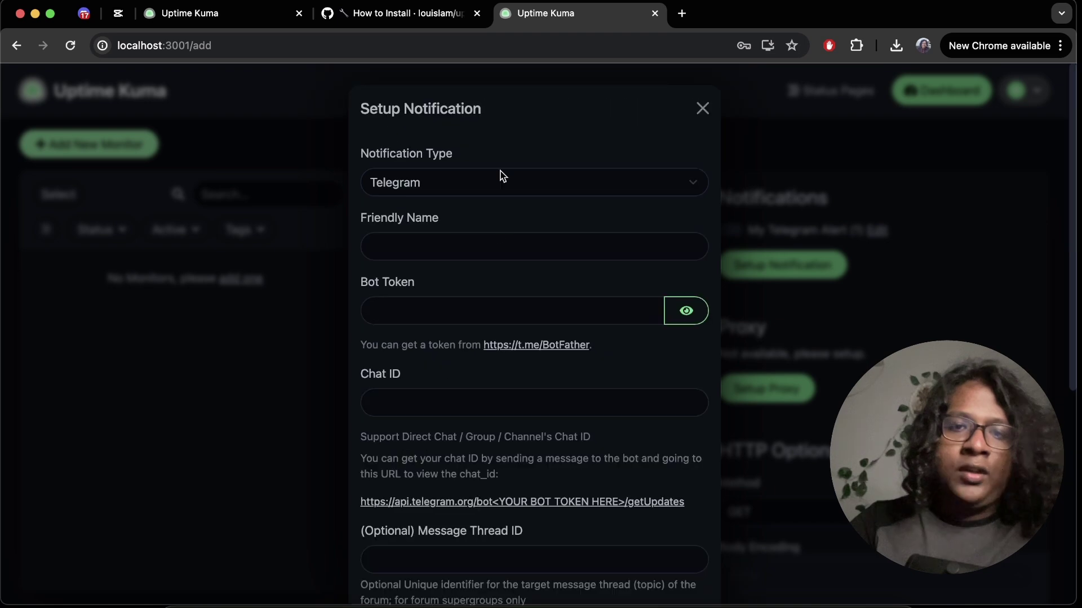
pyautogui.click(503, 176)
pyautogui.scroll(10, 450, 169)
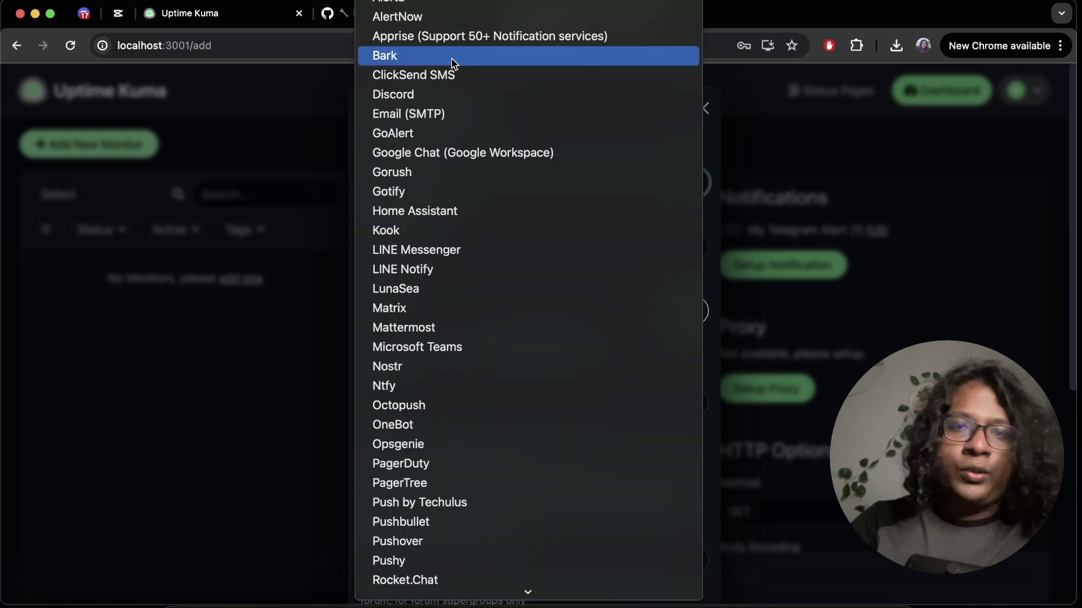
pyautogui.scroll(-10, 441, 338)
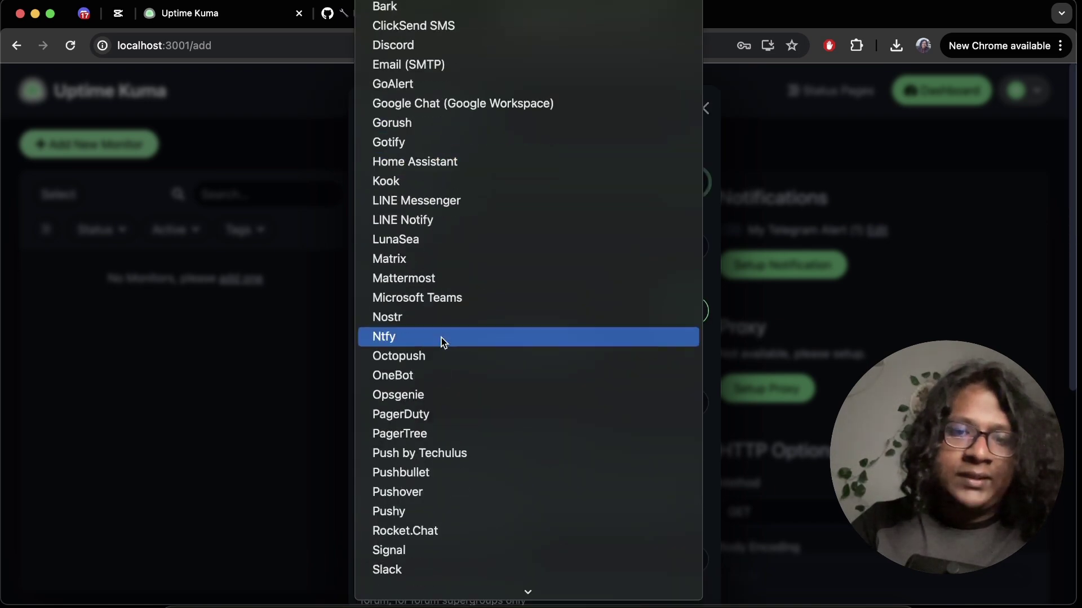
pyautogui.scroll(-1, 441, 342)
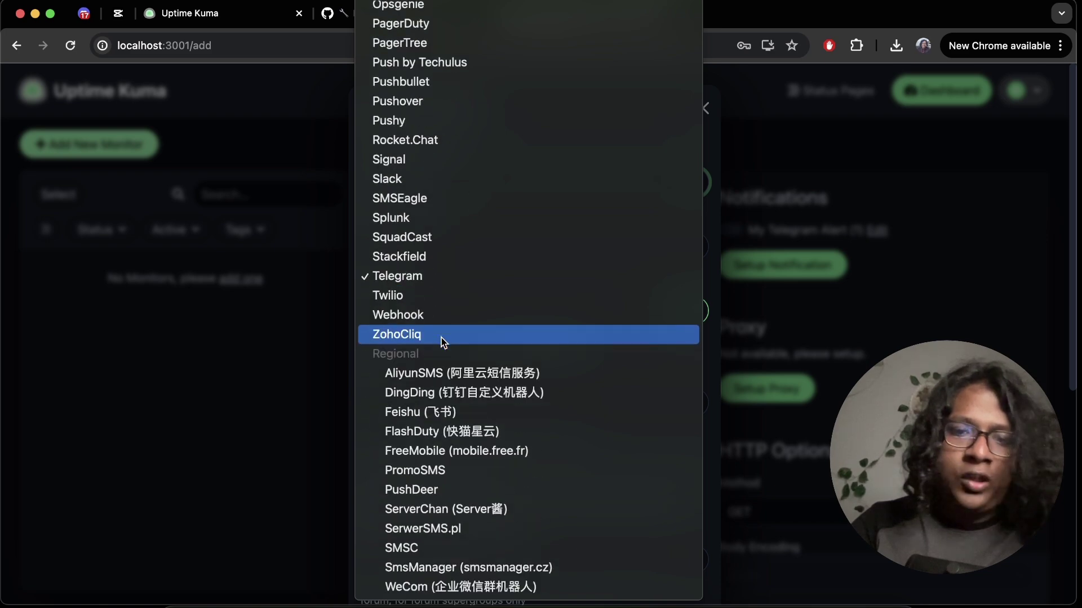
pyautogui.click(403, 281)
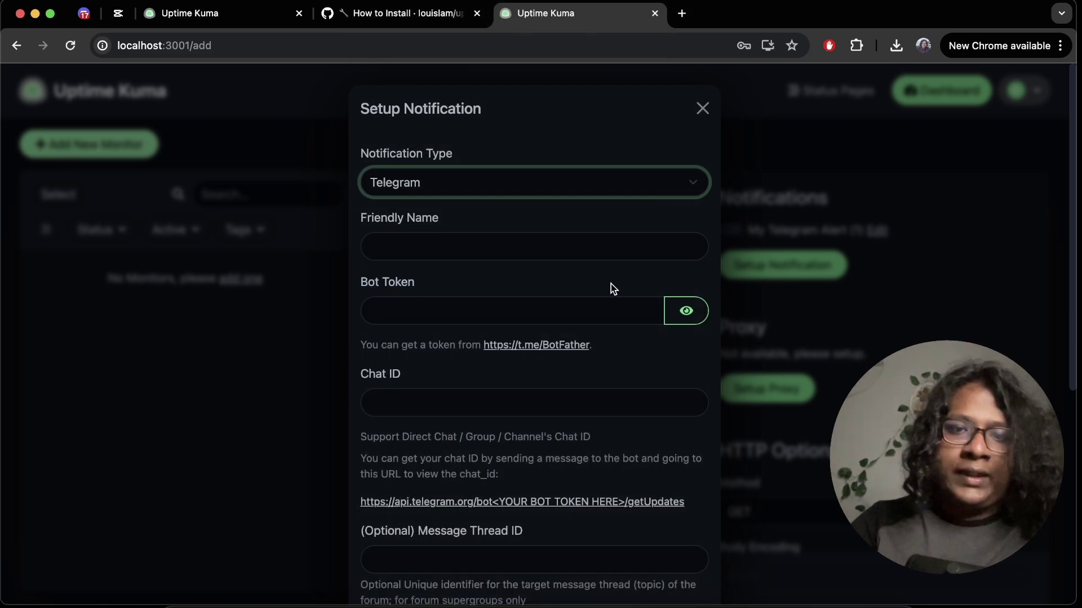
# Follow the t.me/BotFather link under the Bot Token field to get a token.
pyautogui.click(435, 248)
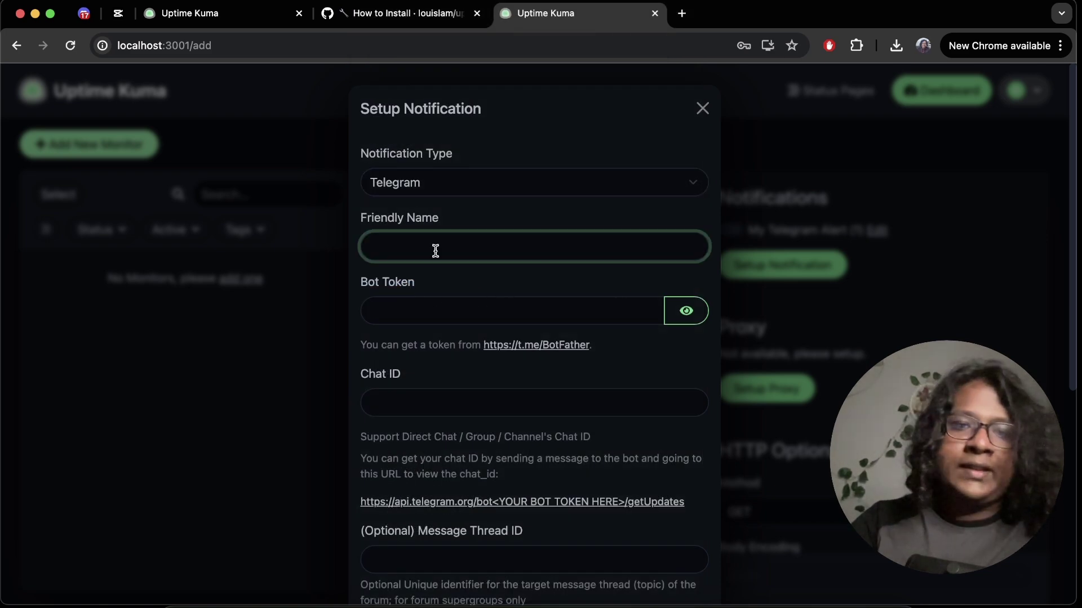
pyautogui.click(407, 306)
pyautogui.click(396, 361)
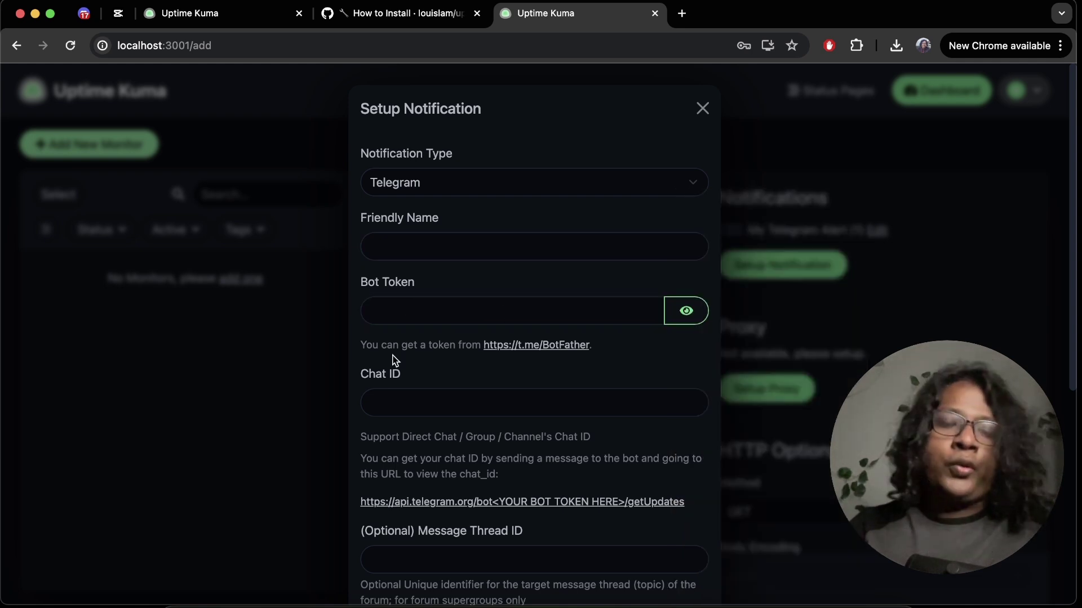
pyautogui.click(513, 347)
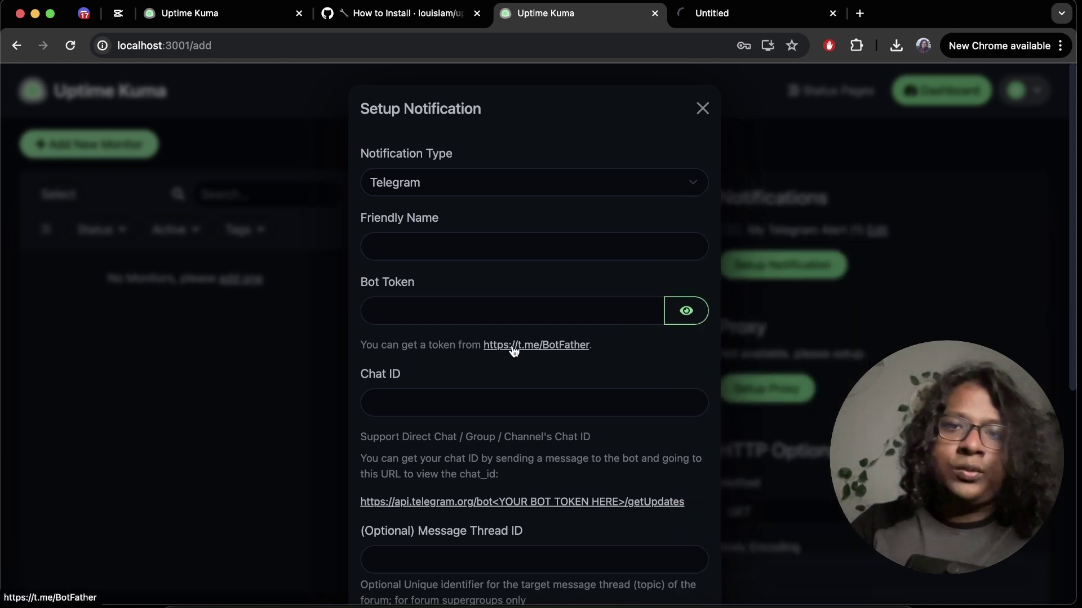
# Open the BotFather chat in Telegram and send it the /newbot command.
pyautogui.click(732, 18)
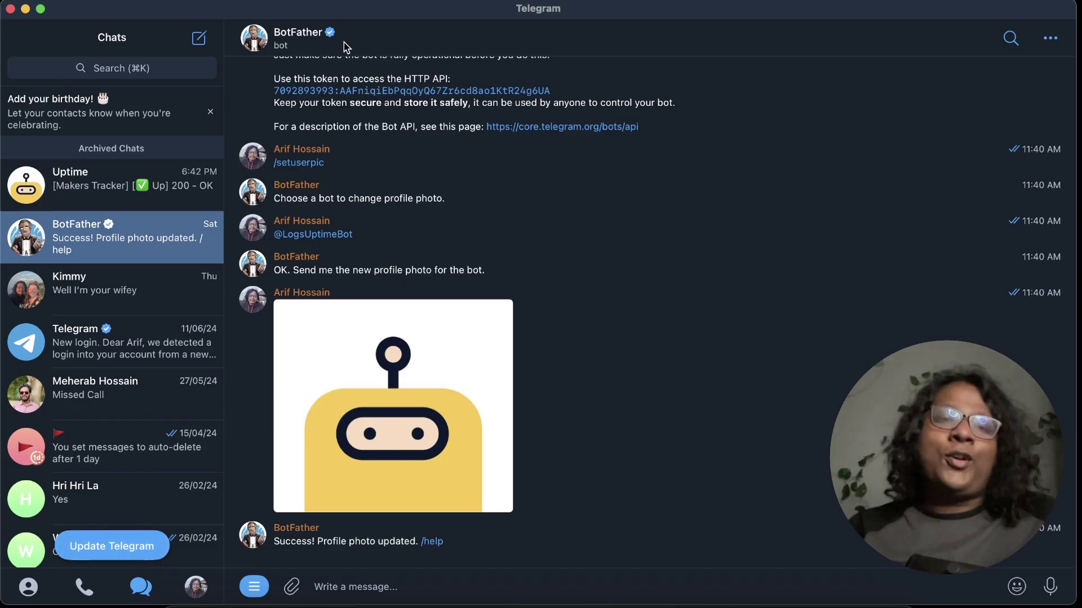
pyautogui.click(340, 44)
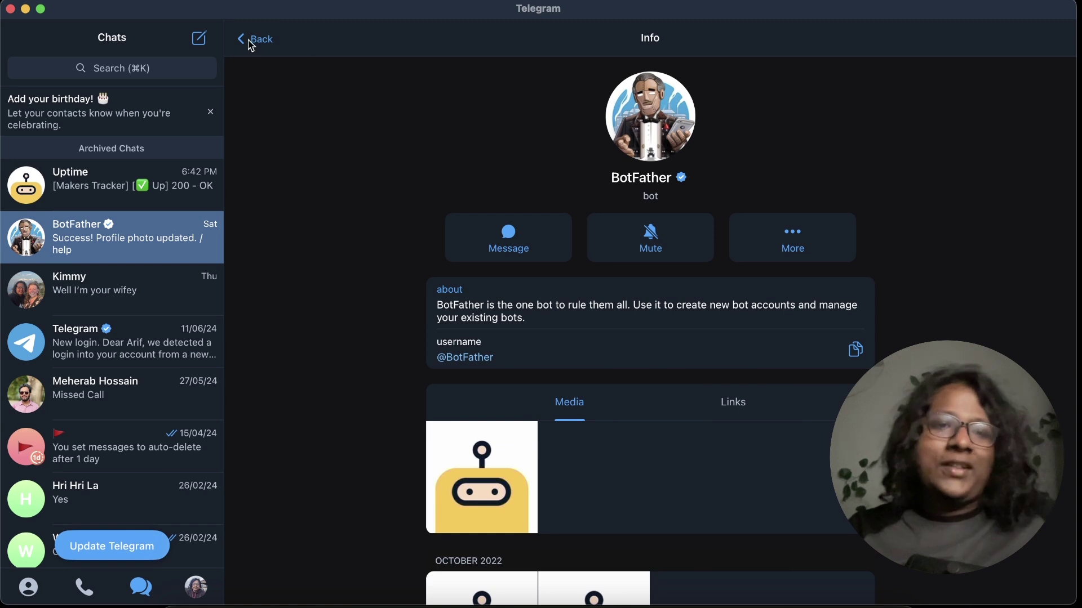
pyautogui.click(252, 40)
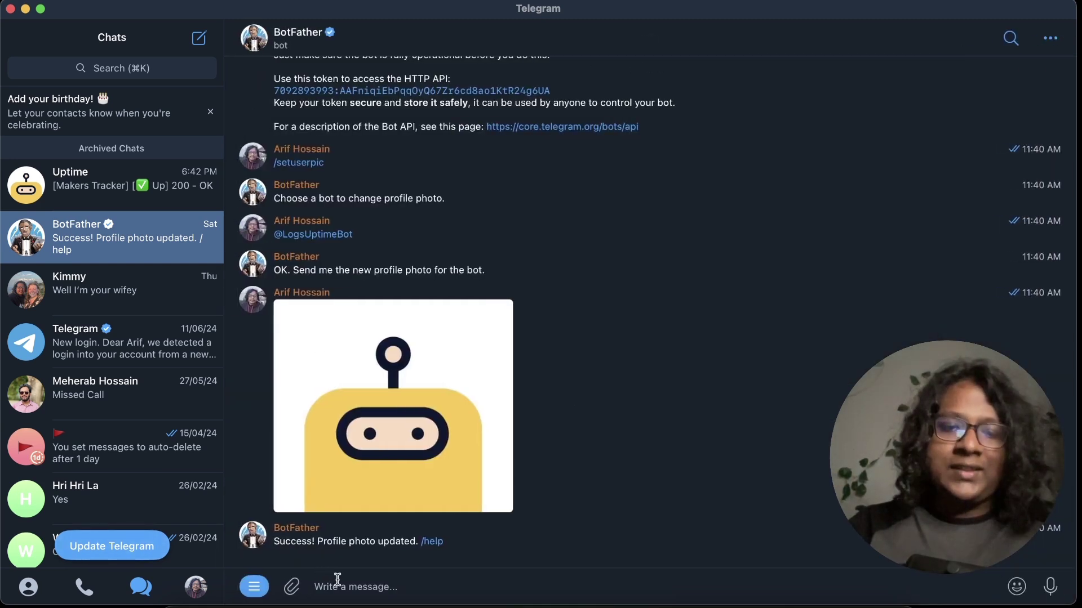
pyautogui.click(340, 586)
pyautogui.write('/new')
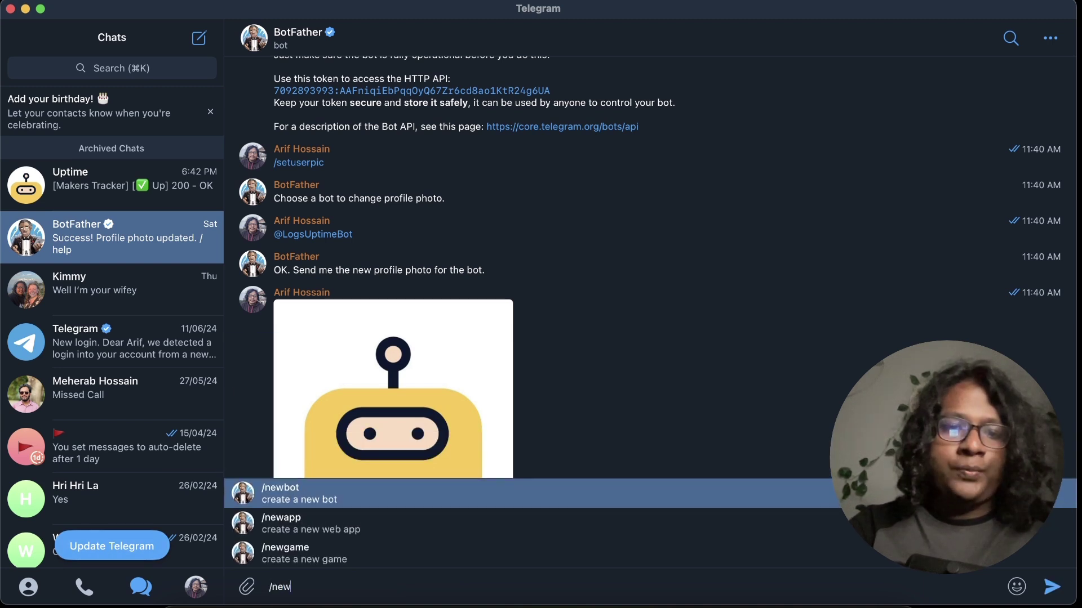
pyautogui.press('Return')
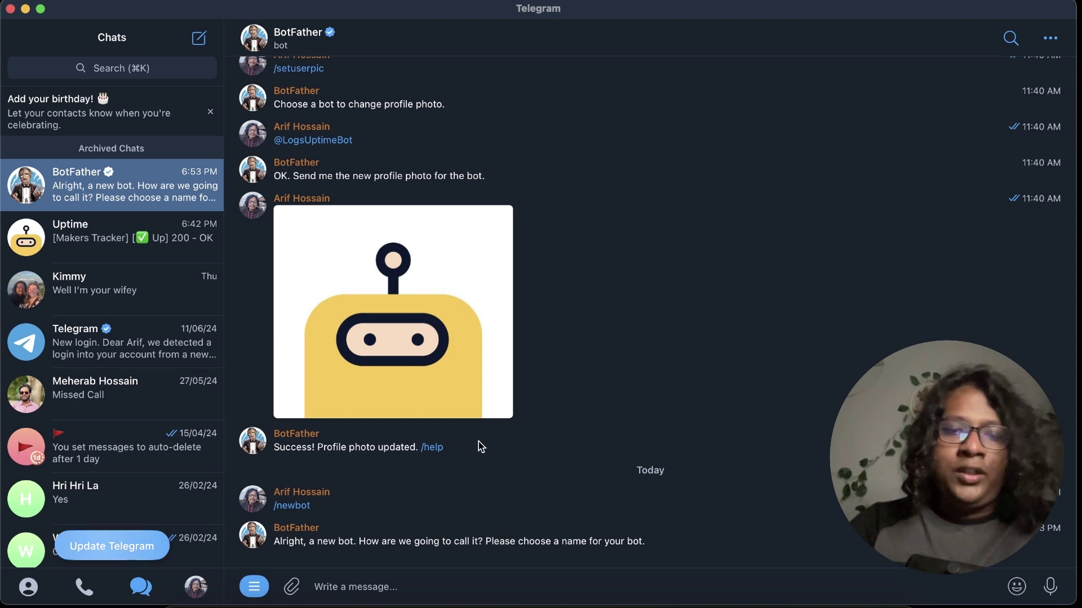
# Copy LogsUptimeBot's HTTP API token from the earlier BotFather message.
pyautogui.scroll(5, 478, 445)
pyautogui.scroll(3, 479, 445)
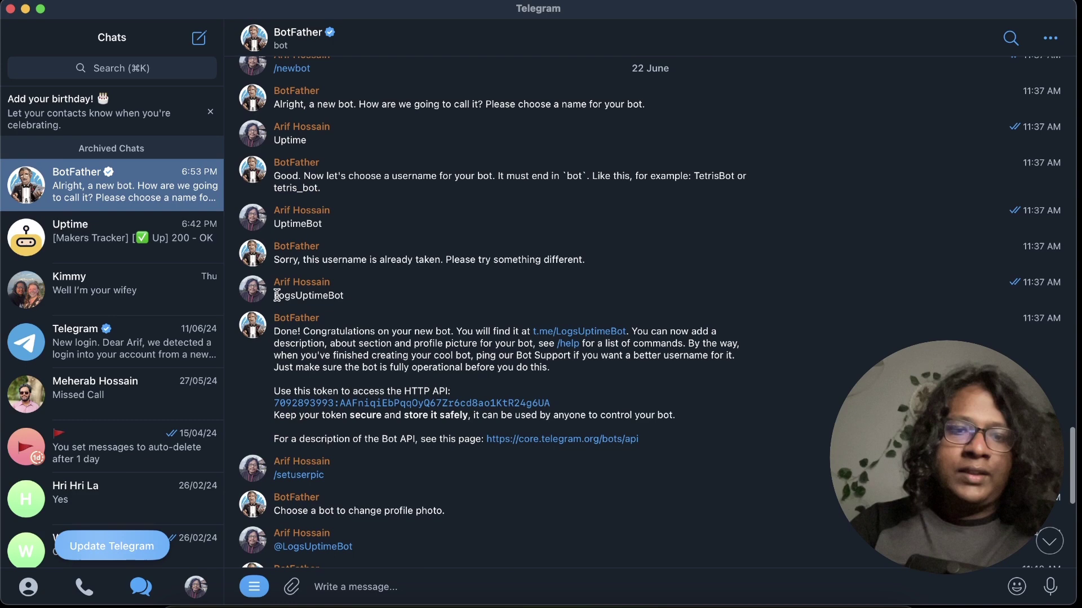
pyautogui.moveTo(279, 296); pyautogui.dragTo(358, 297)
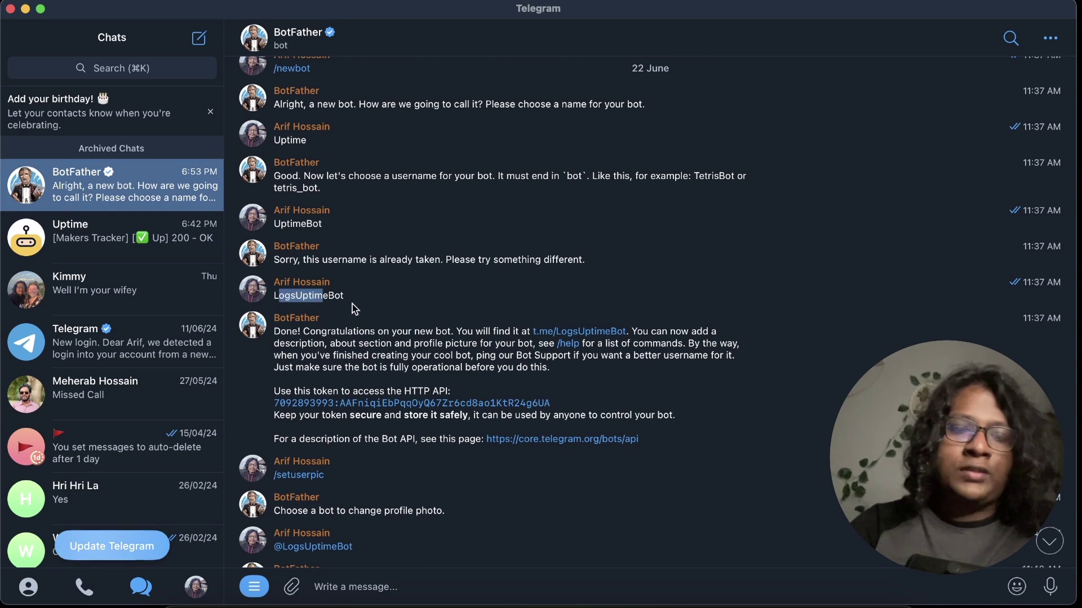
pyautogui.click(360, 299)
pyautogui.scroll(-2, 361, 298)
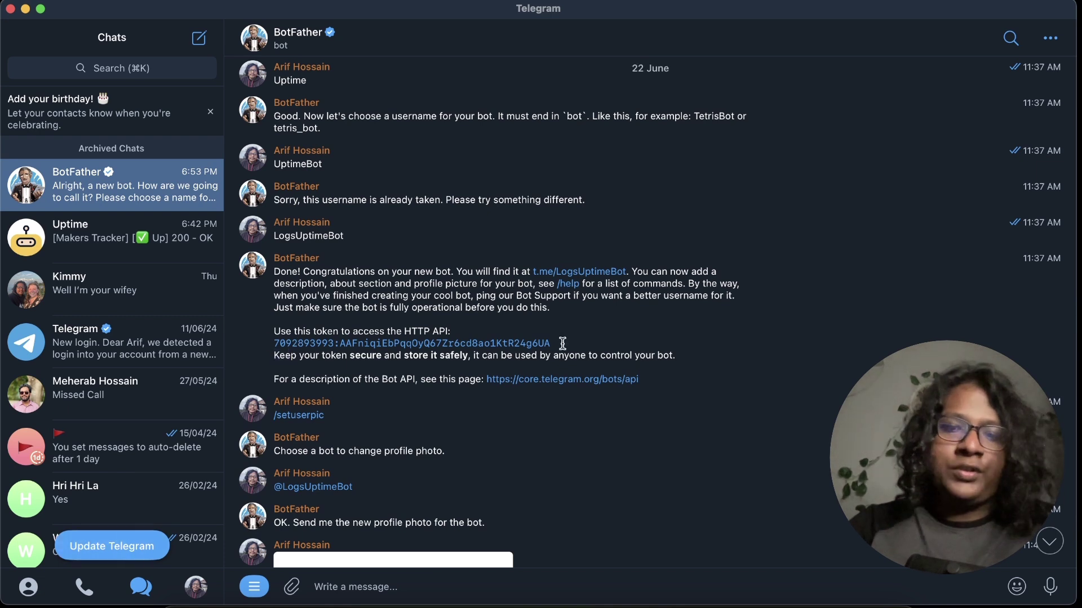
pyautogui.moveTo(562, 343); pyautogui.dragTo(275, 342)
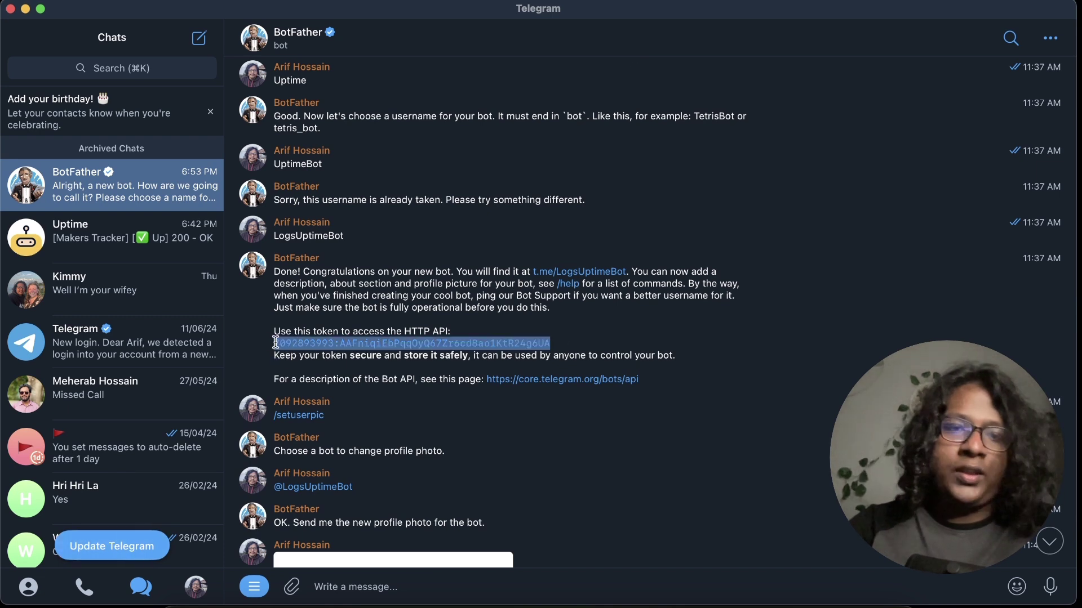
pyautogui.press('super+Tab')
# Paste the copied bot token into the MK Telegram notification and save it.
pyautogui.click(411, 313)
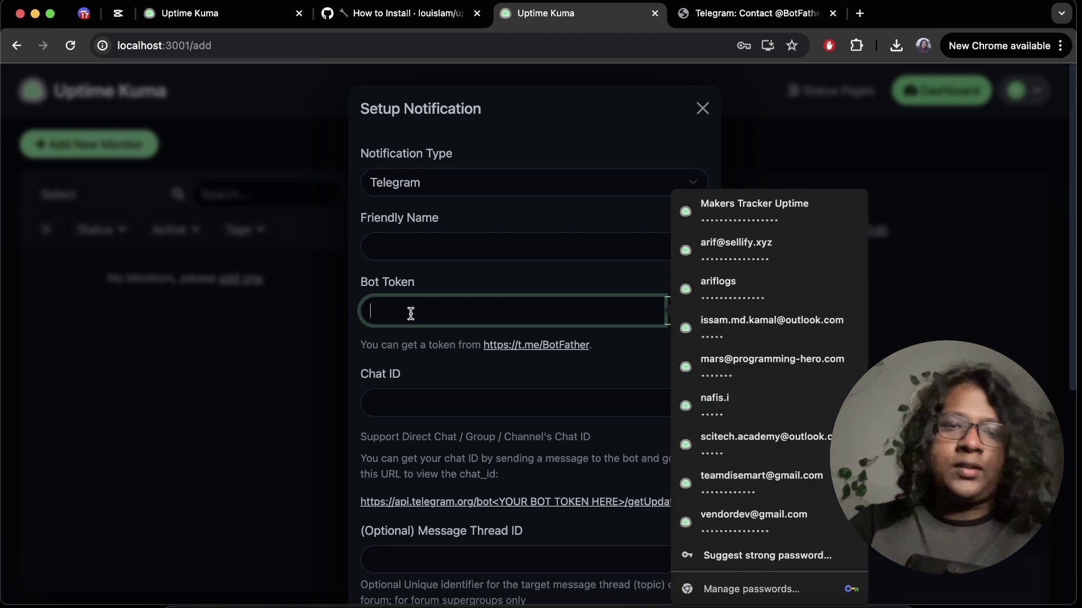
pyautogui.press('super+v')
pyautogui.scroll(-2, 682, 333)
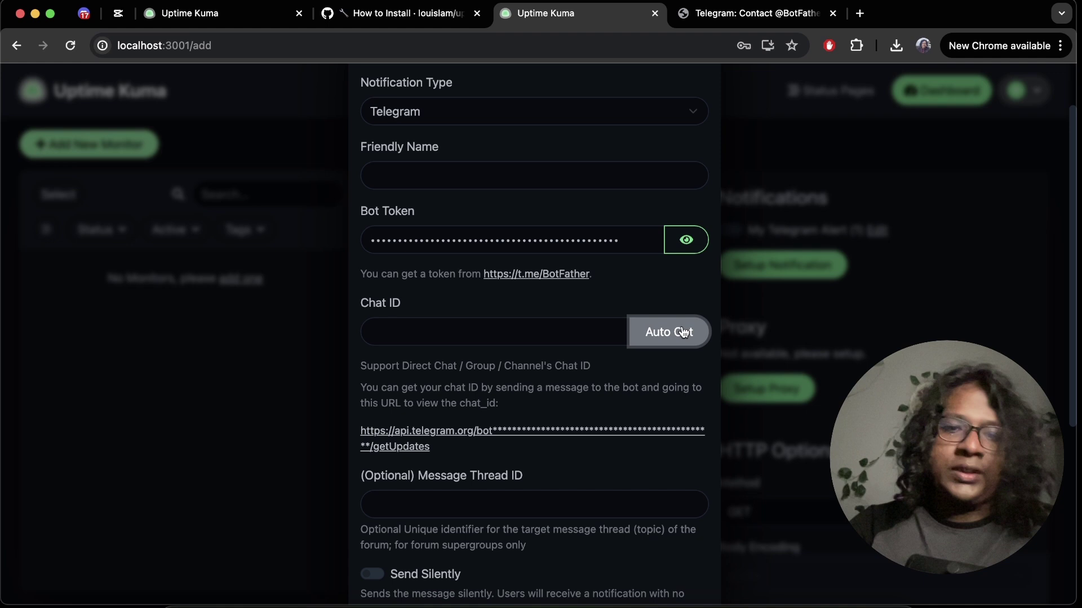
pyautogui.scroll(-5, 641, 531)
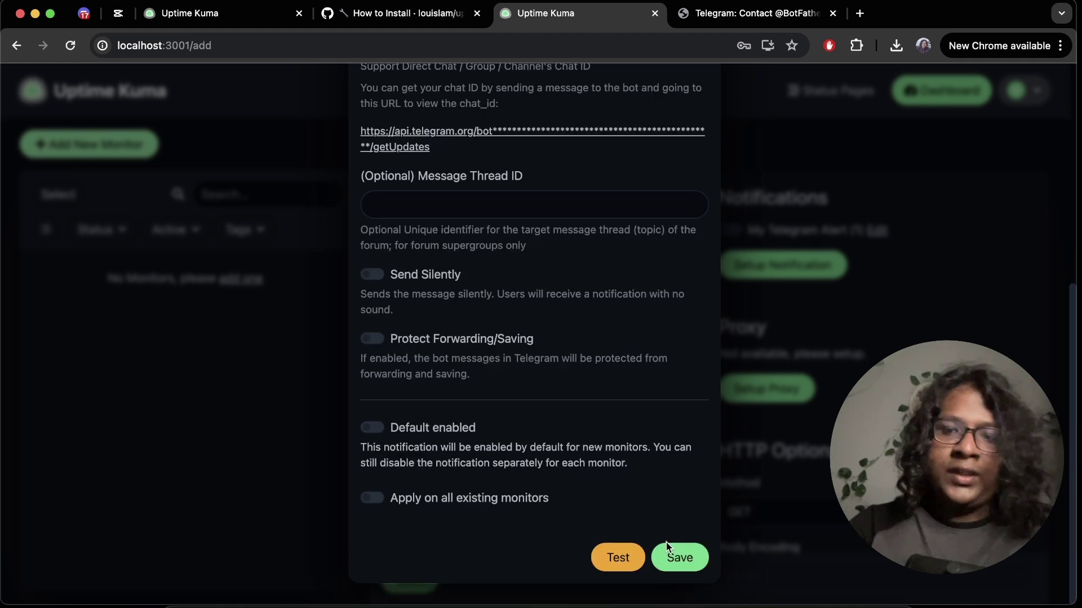
pyautogui.click(671, 550)
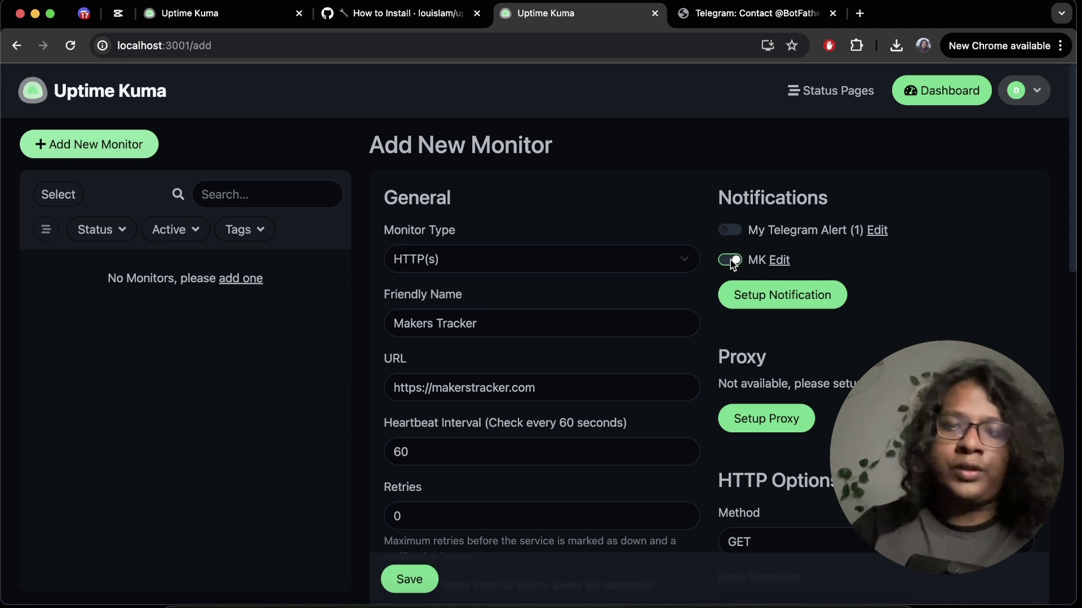
# Edit the Makers Tracker URL to the misspelled makerstrackedr.com and save it.
pyautogui.scroll(-10, 499, 407)
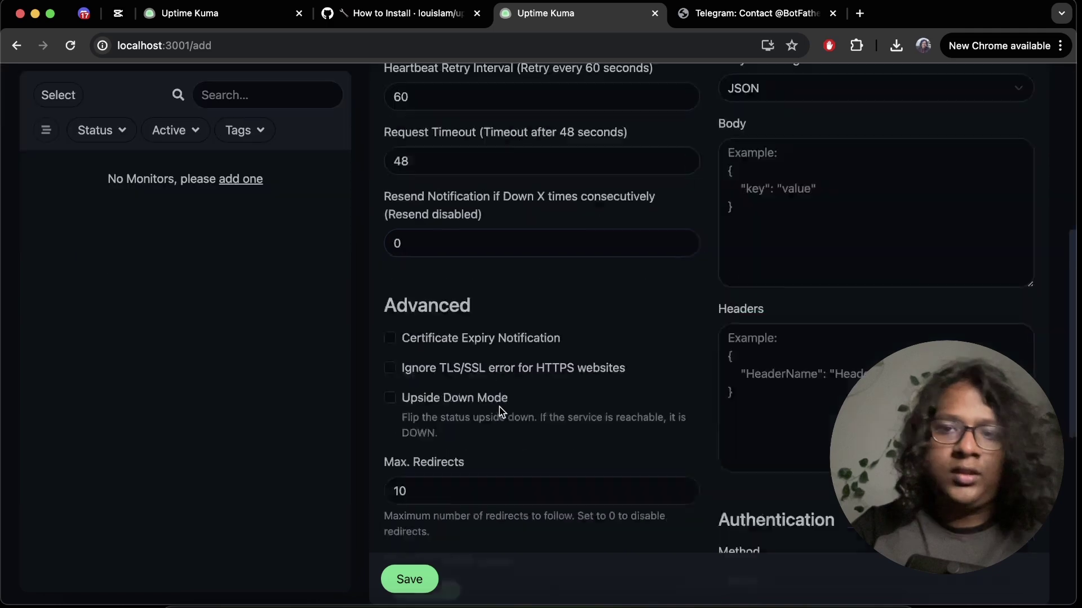
pyautogui.scroll(-5, 500, 407)
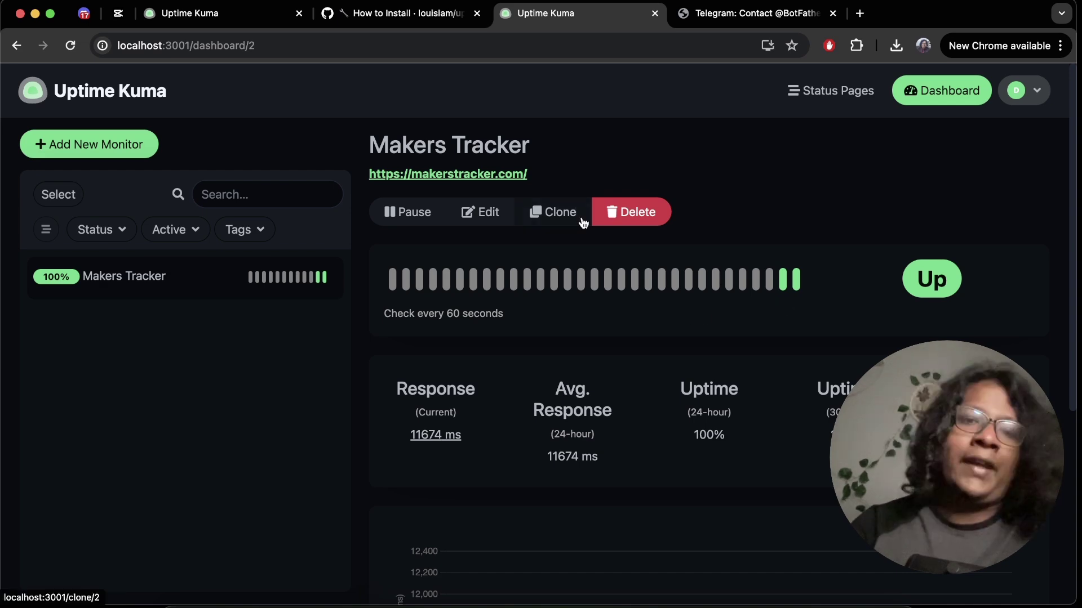
pyautogui.click(488, 213)
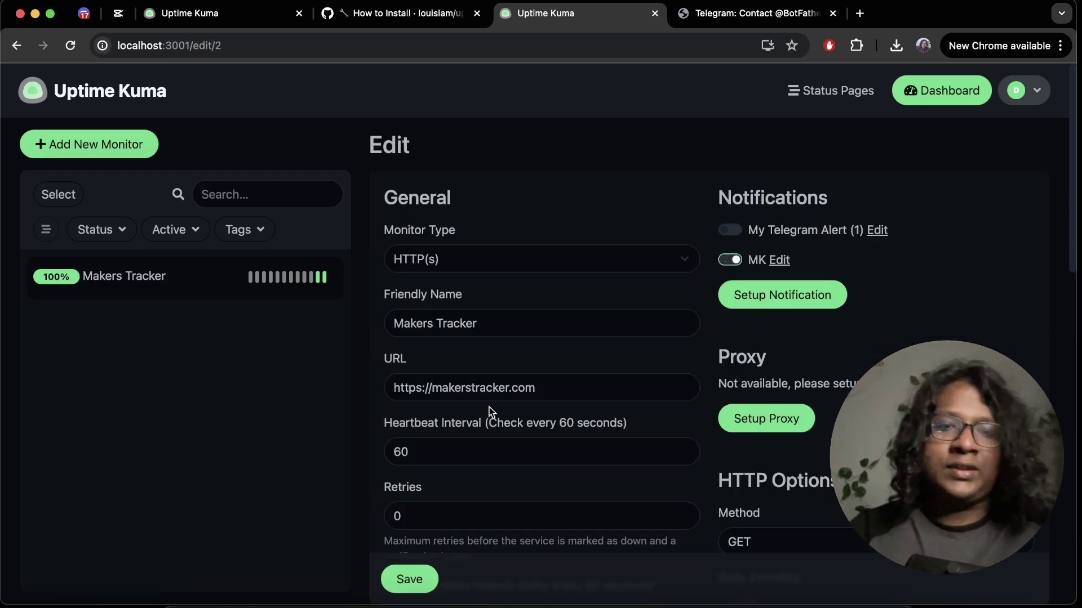
pyautogui.scroll(-1, 489, 412)
pyautogui.click(506, 328)
pyautogui.write('d')
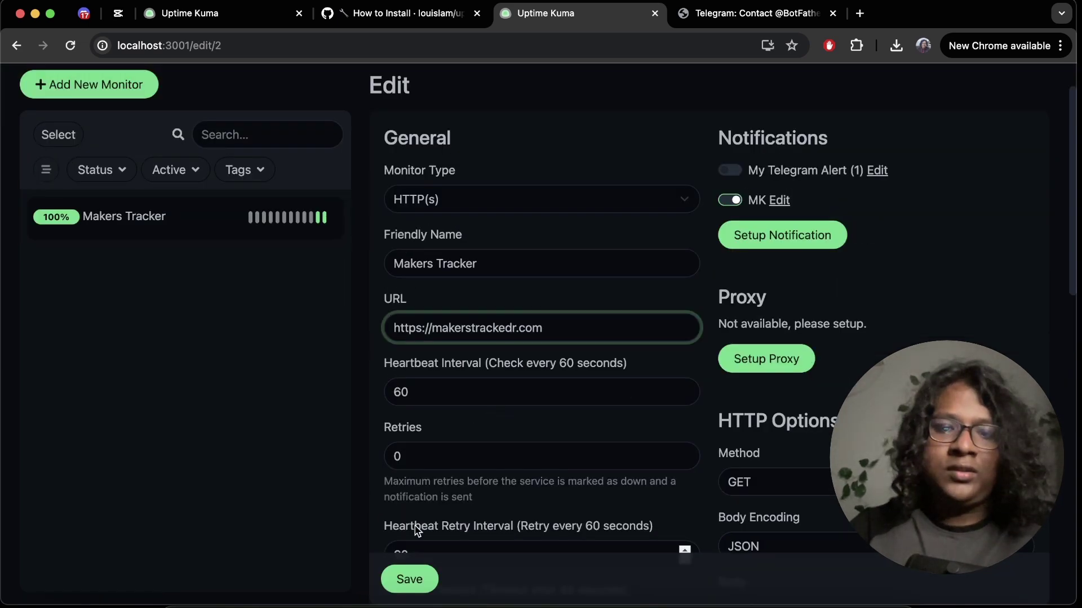
pyautogui.click(409, 579)
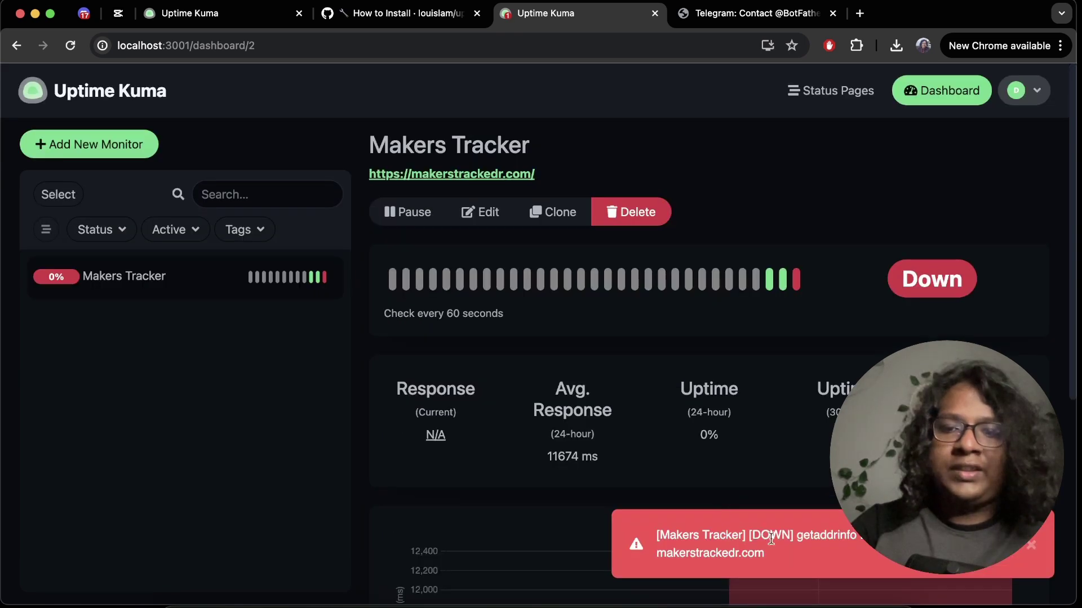
# Read the makerstrackedr.com Down alert in Telegram's Uptime chat, then return to the browser.
pyautogui.click(771, 601)
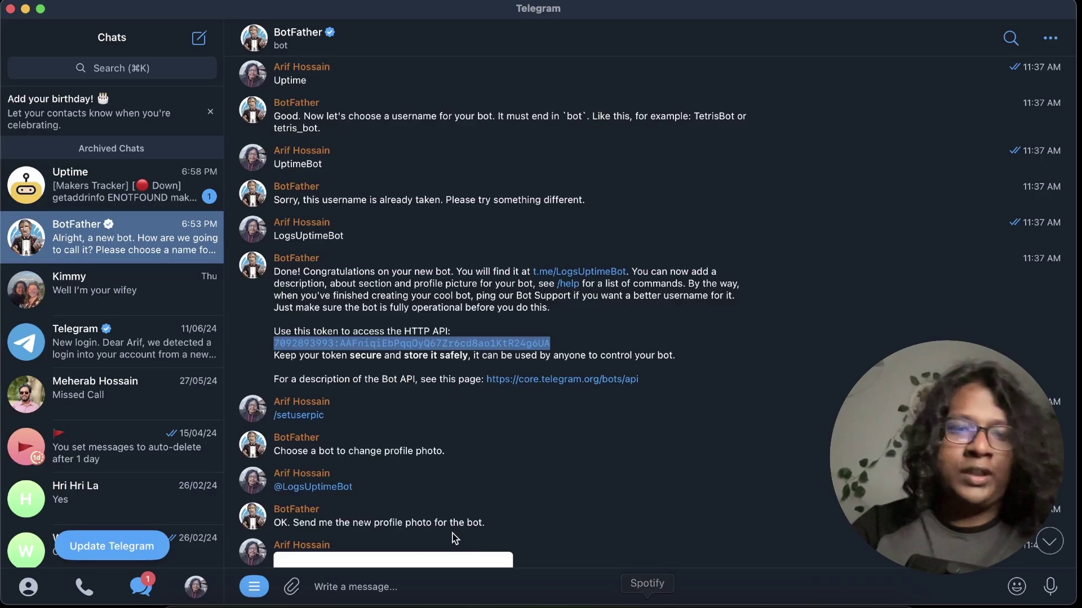
pyautogui.click(174, 191)
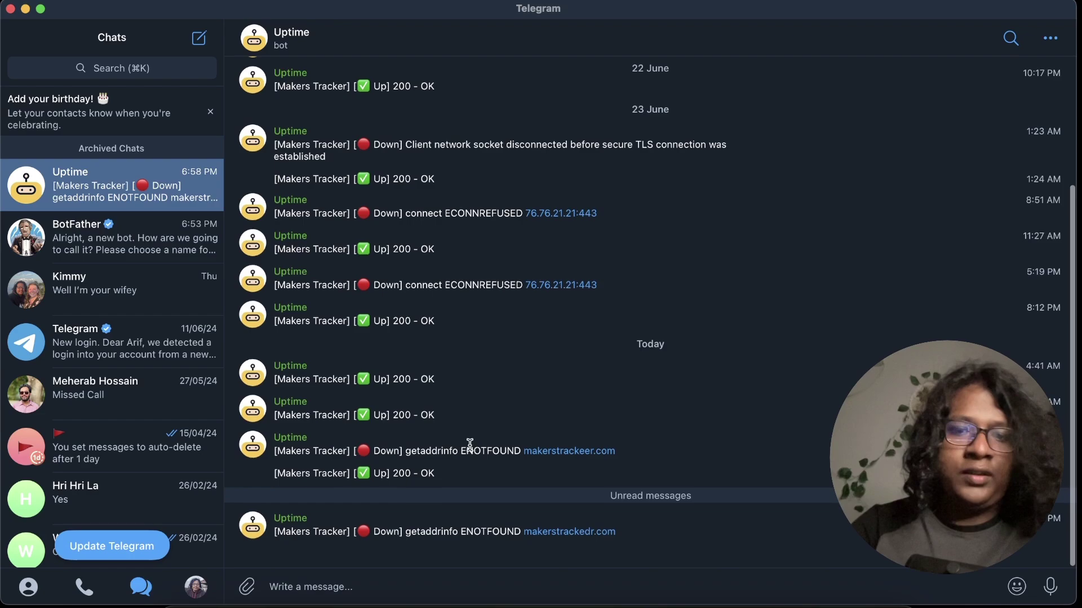
pyautogui.press('super+Tab')
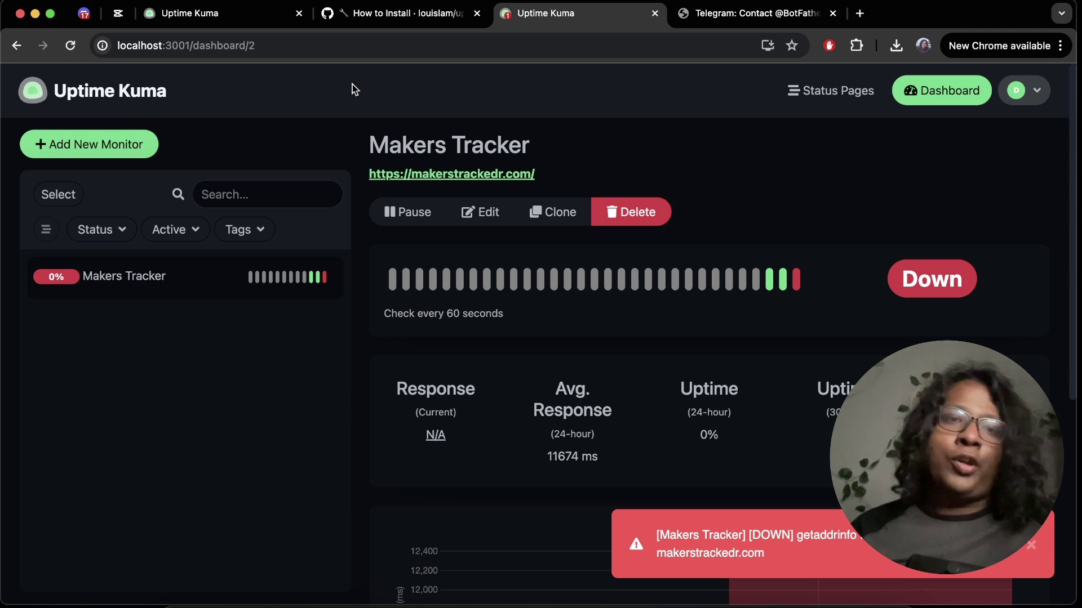
# Switch to the hosted Uptime Kuma tab listing the Logs Uptime status page.
pyautogui.press('super+3')
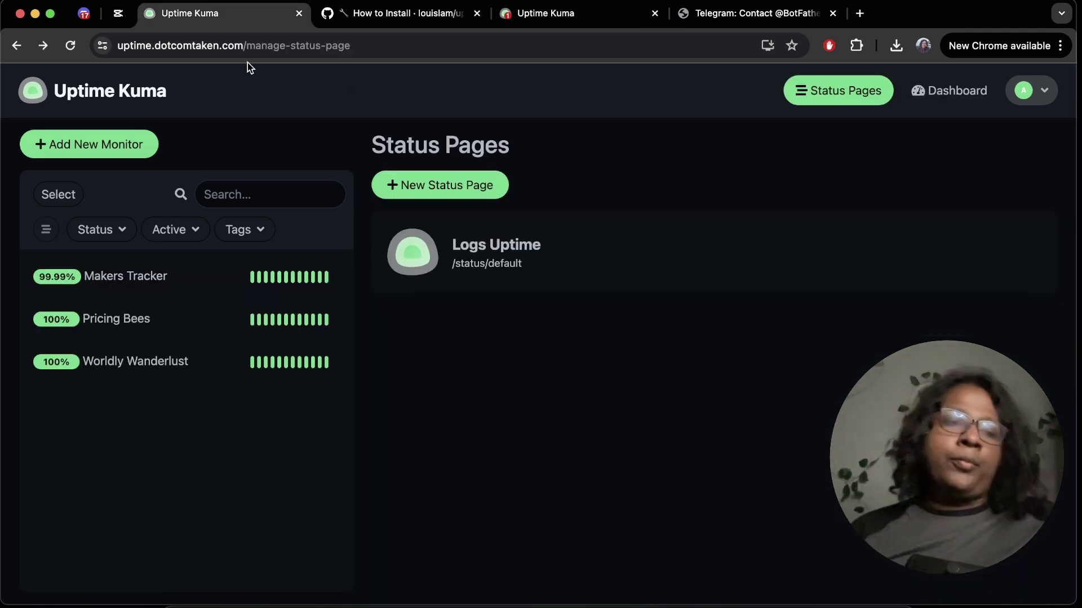